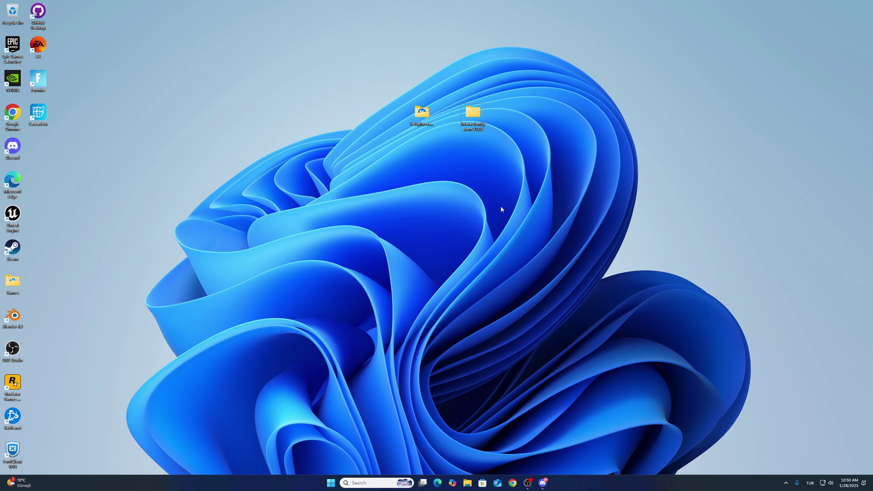
Open the SetupInteractionSys project folder and create a new folder in it named Plugins
double_click(425, 120)
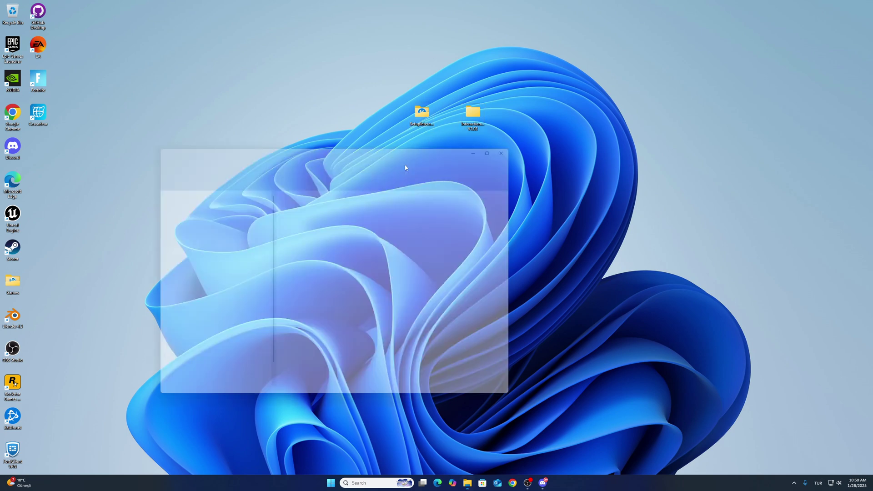
left_click_drag(341, 143, 431, 169)
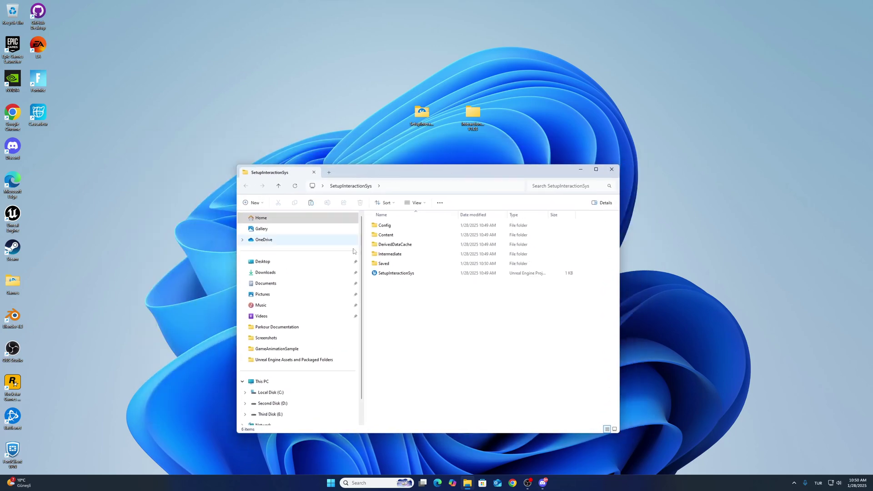
right_click(394, 292)
left_click(518, 301)
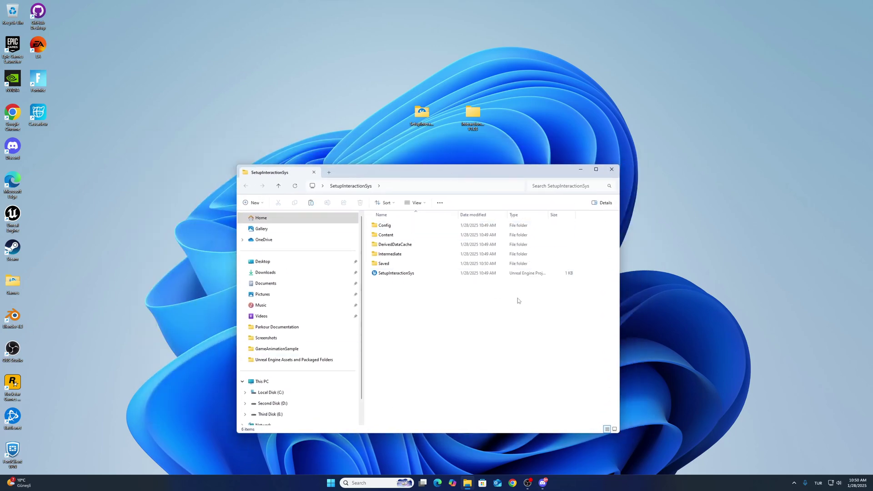
right_click(403, 313)
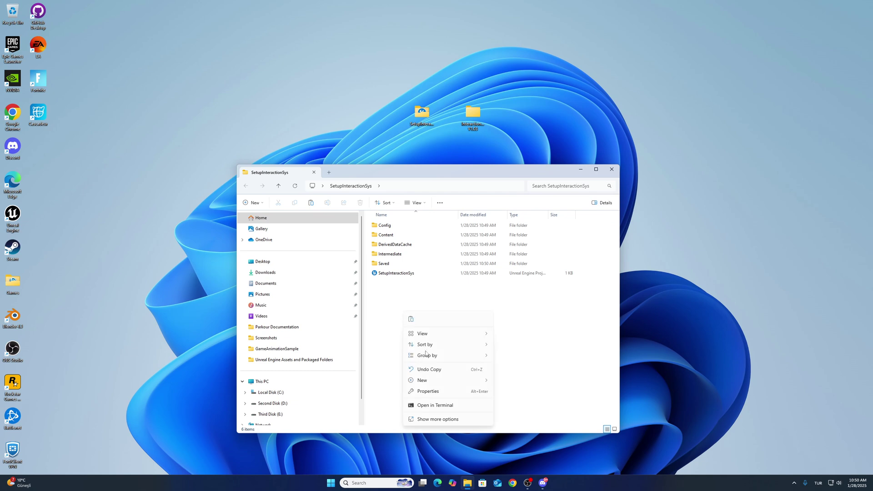
left_click(430, 420)
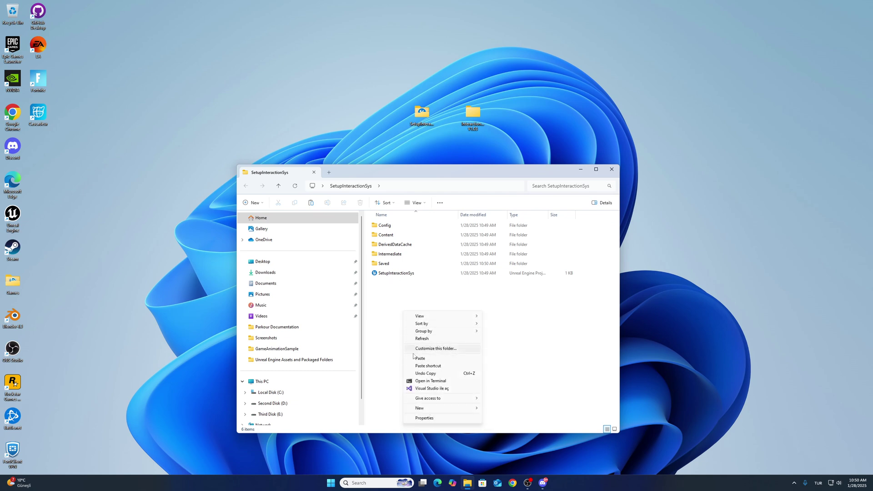
mouse_move(434, 409)
left_click(499, 409)
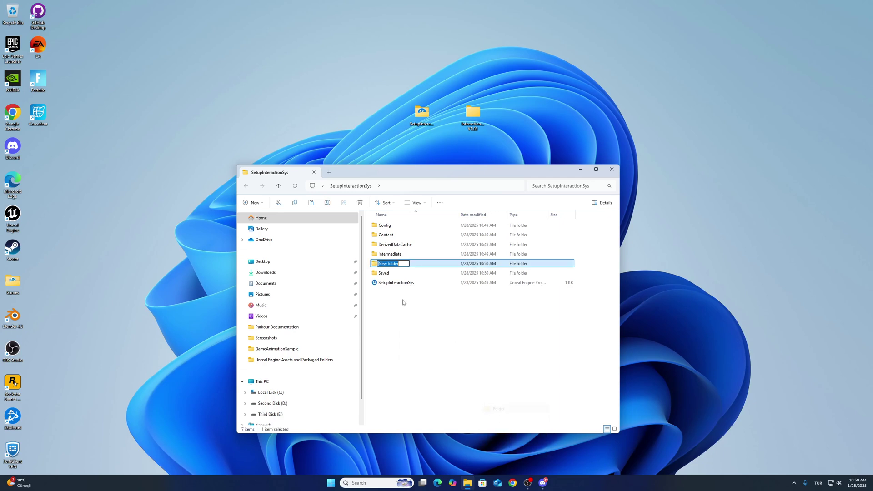
type("Plugins")
key("Return")
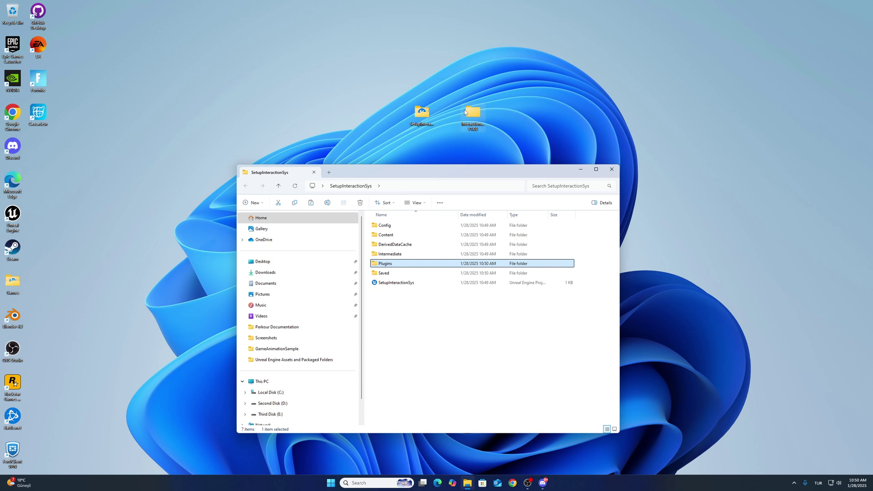
Move the Interaction folder from the InteractionSystem V1.03 desktop folder into the project's Plugins folder, and close the source window
double_click(471, 118)
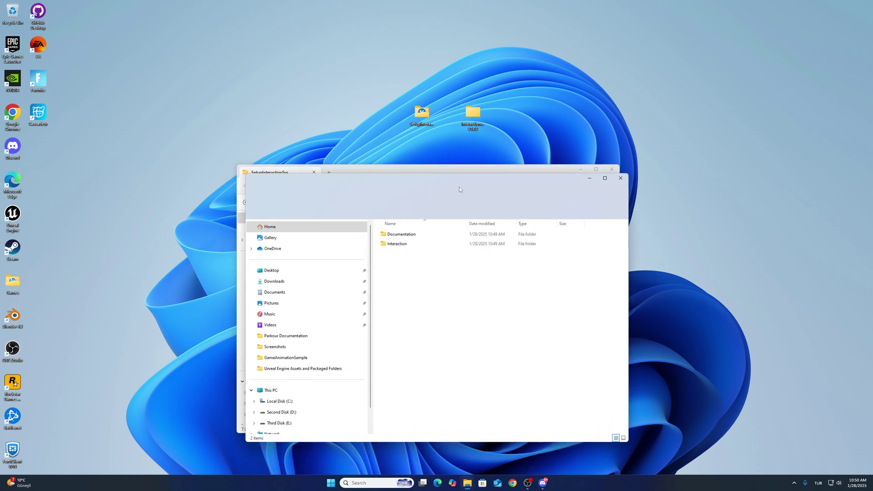
left_click_drag(473, 173, 674, 155)
left_click_drag(413, 171, 299, 167)
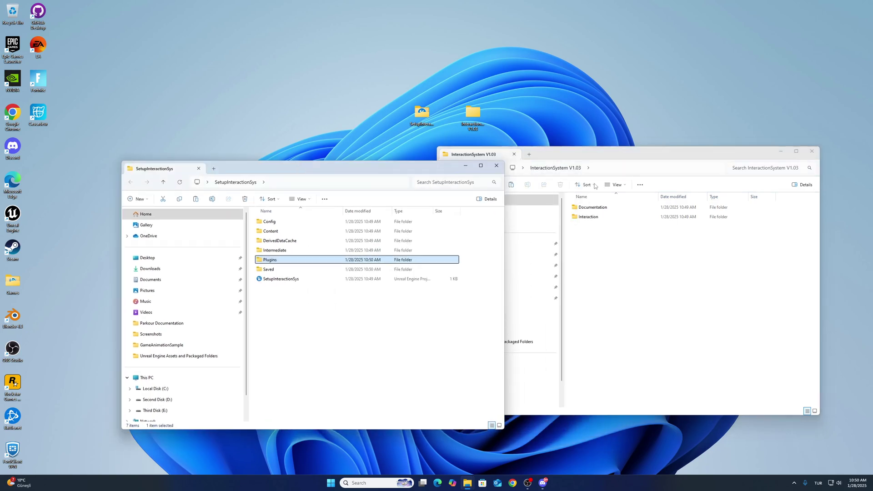
left_click(593, 218)
left_click_drag(594, 220, 280, 264)
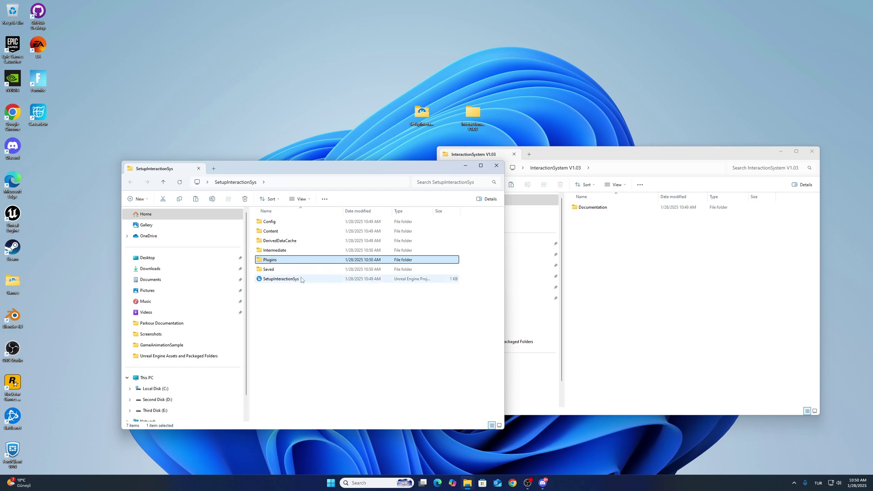
left_click(813, 154)
left_click(812, 154)
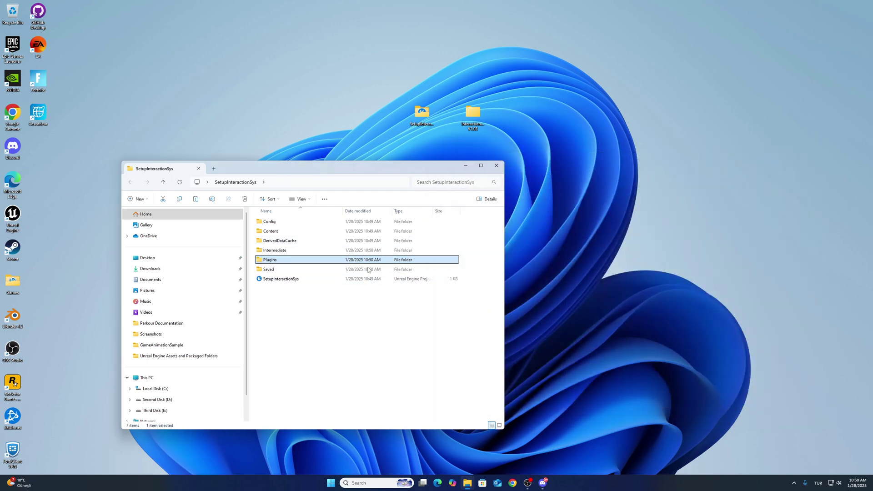
Launch the SetupInteractionSys project in Unreal Engine and update its out-of-date project file
double_click(283, 279)
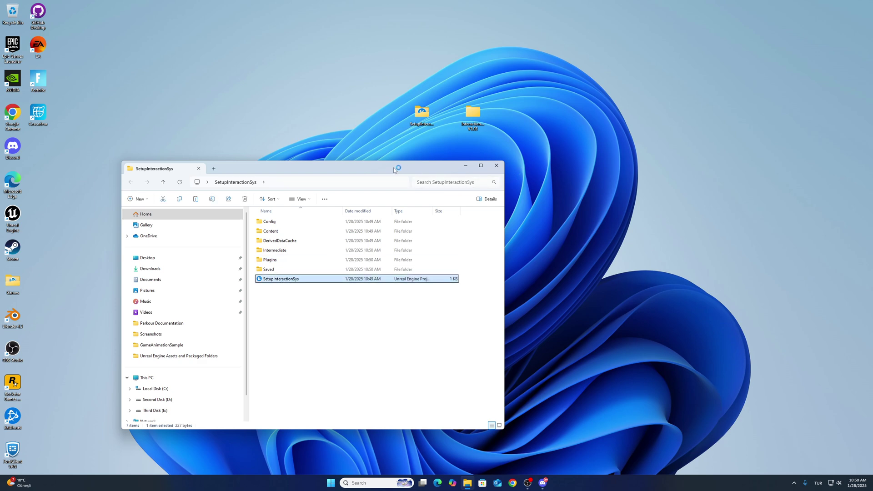
left_click_drag(395, 170, 470, 166)
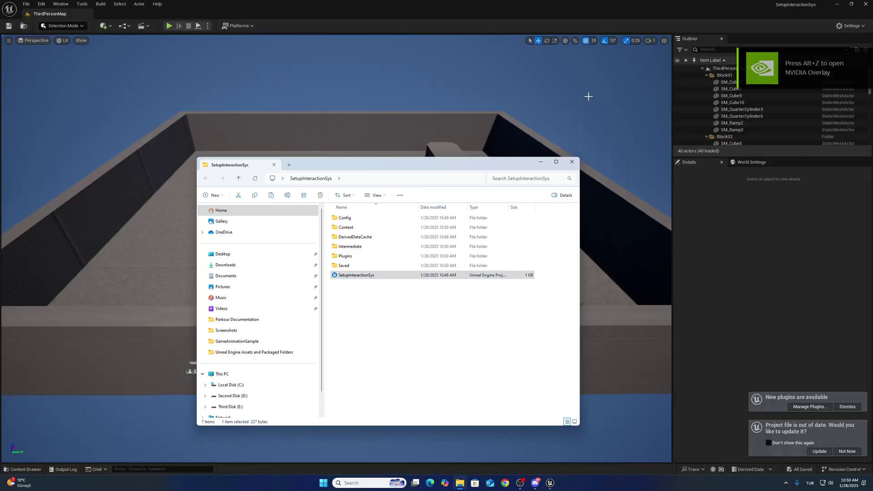
left_click(519, 87)
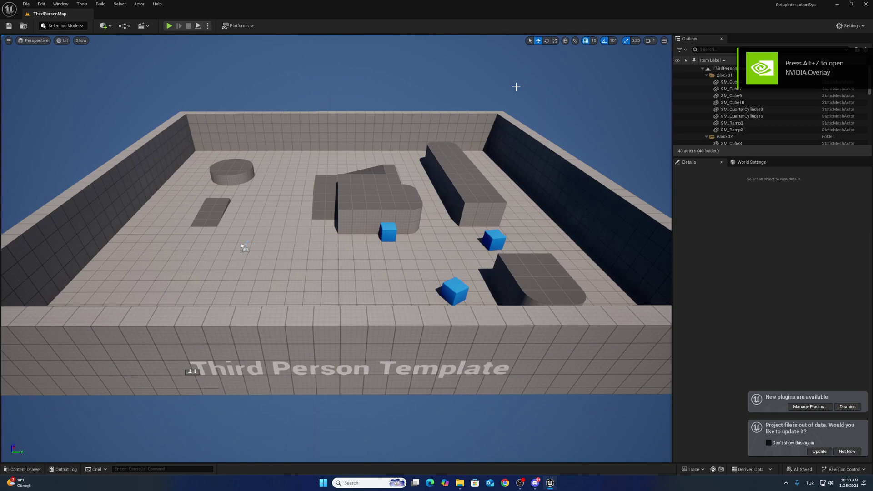
left_click(808, 452)
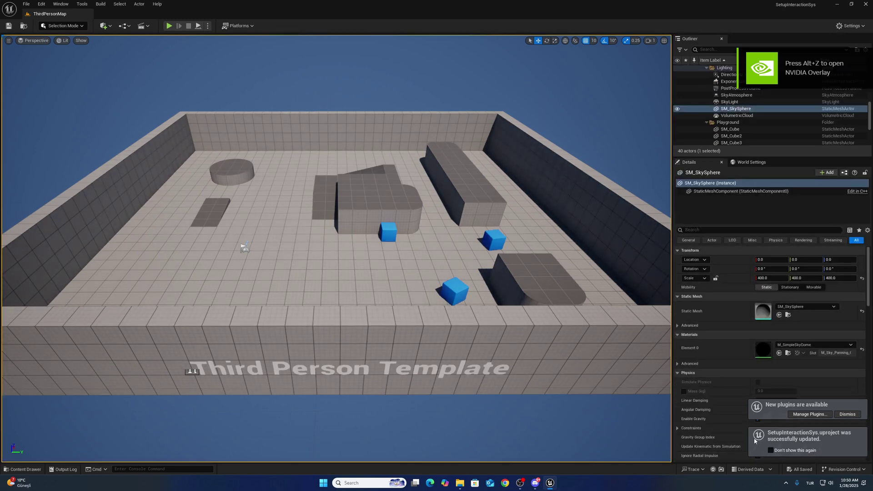
Find the warping plugins by searching for "warp" and enable Animation Warping and Motion Warping
left_click(805, 415)
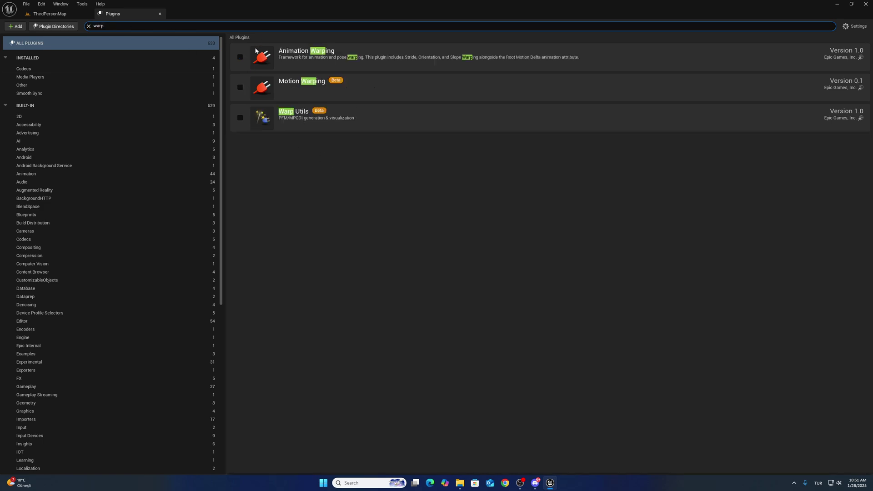
left_click(240, 57)
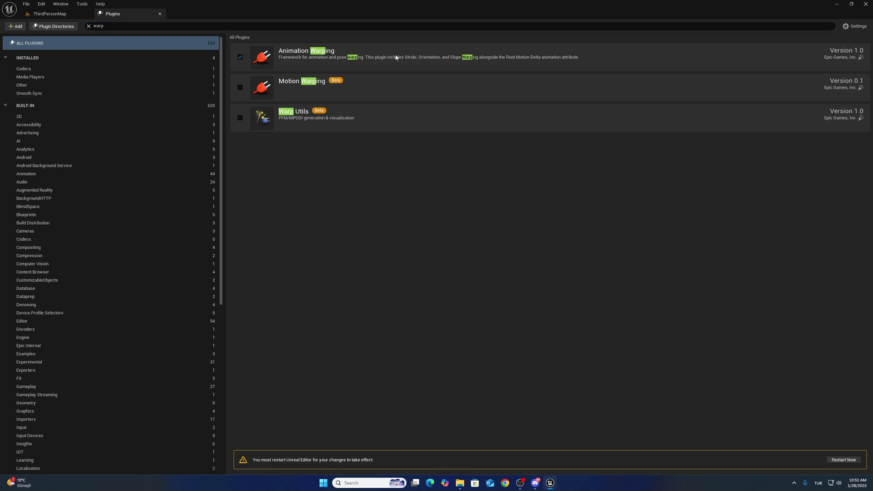
left_click(240, 88)
left_click(492, 261)
Search the plugins for "interaction" to check that Interaction System is enabled, and close the plugin list
left_click(132, 27)
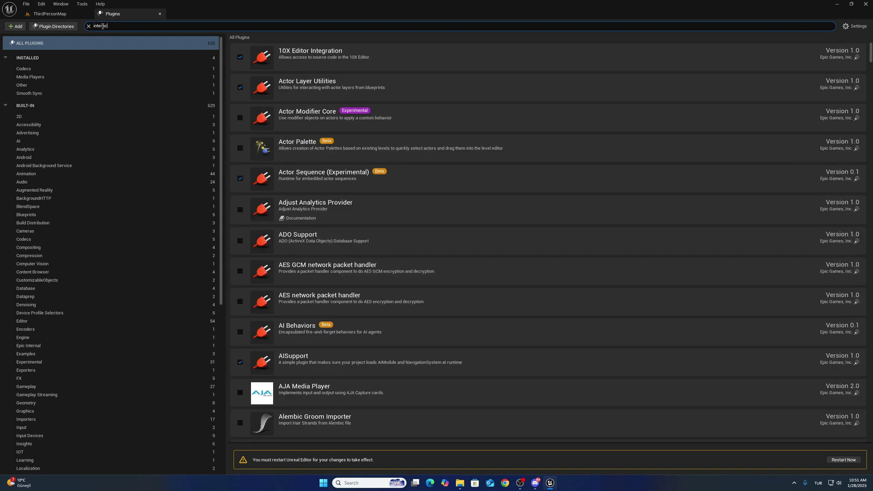
key("BackSpace")
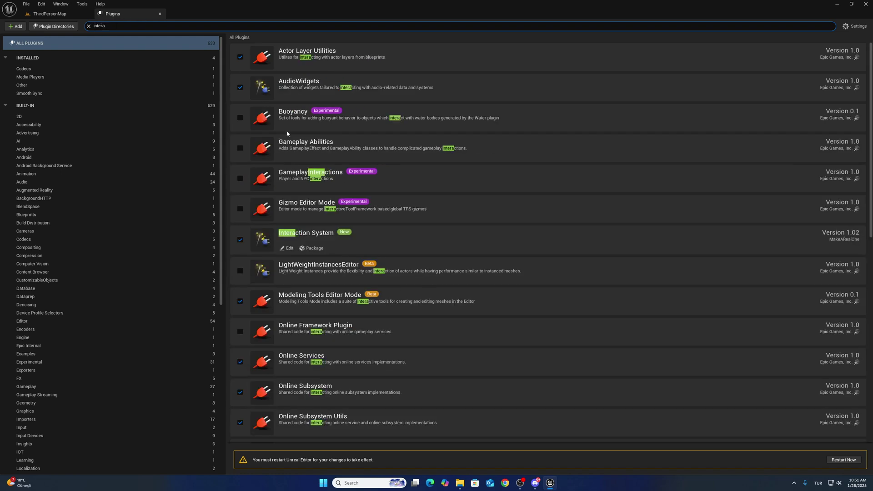
type("ction")
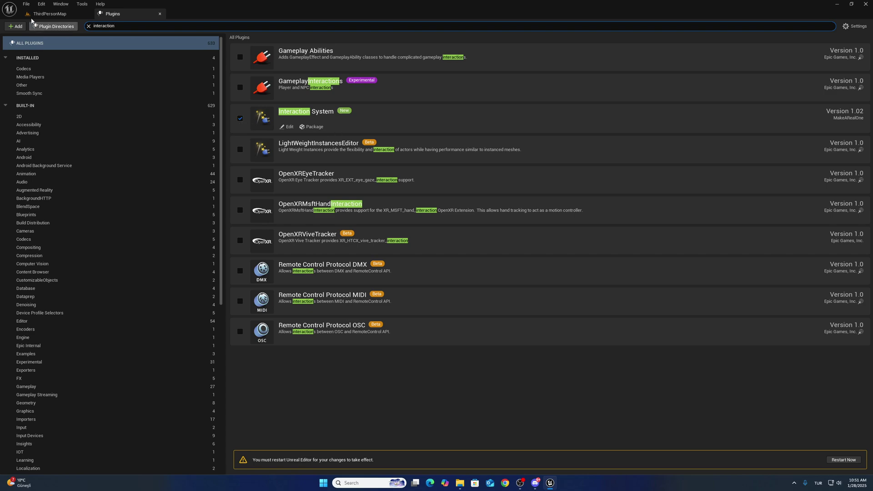
left_click(160, 14)
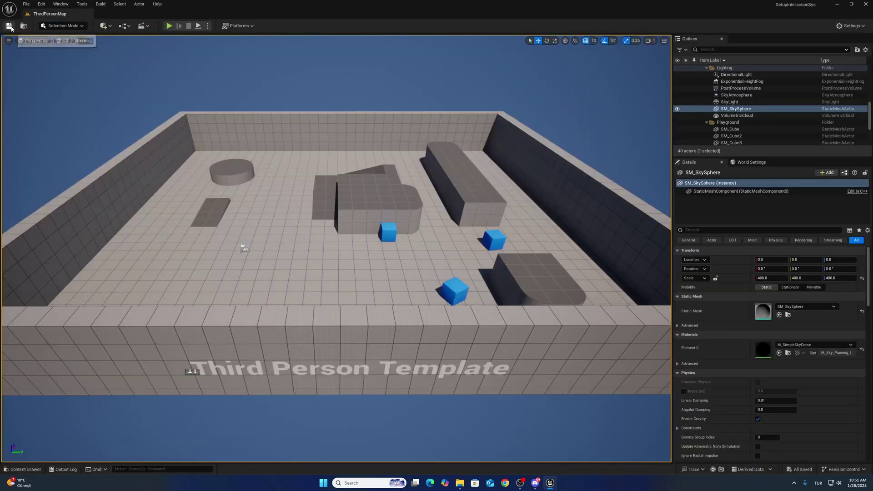
Add an array element to the Gameplay Tag Table List in the project's GameplayTags settings
left_click(41, 3)
left_click(67, 111)
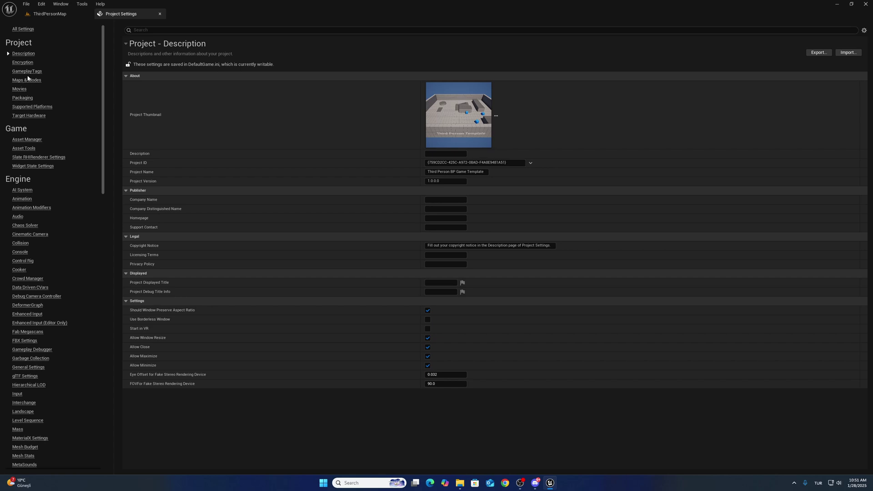
left_click(28, 72)
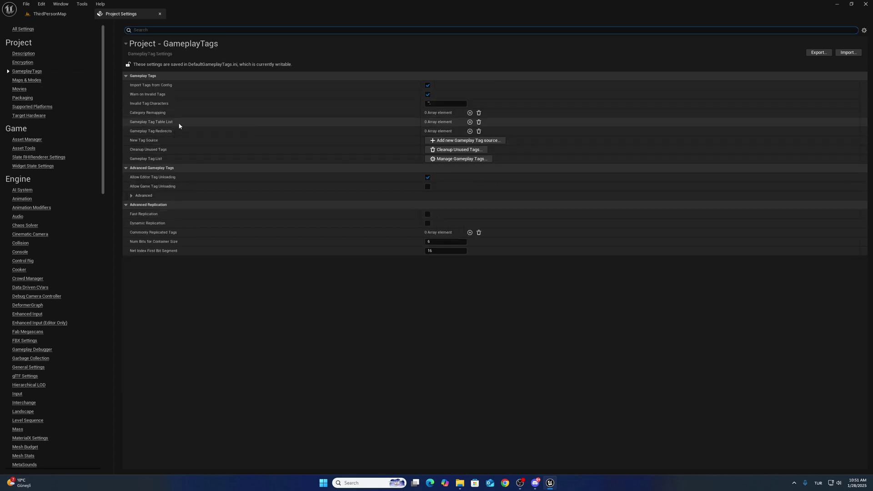
left_click(470, 122)
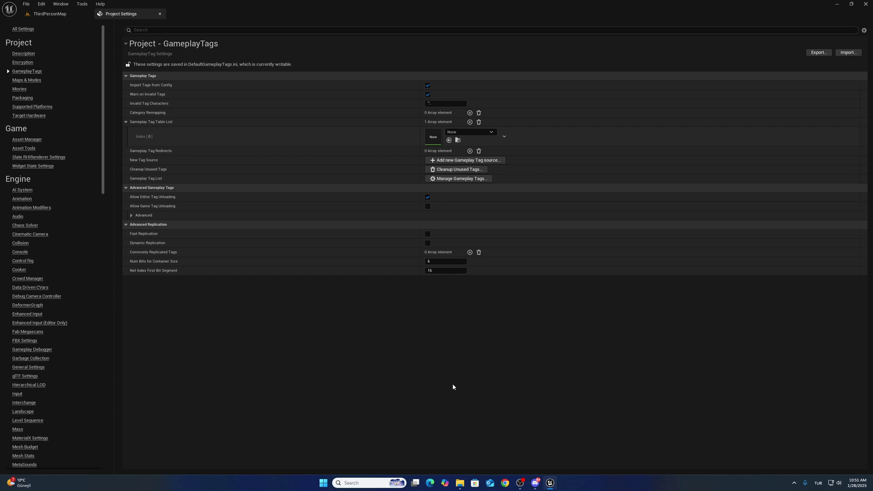
Examine the available tag tables and check the content browser's display options for engine and plugin content
left_click(473, 132)
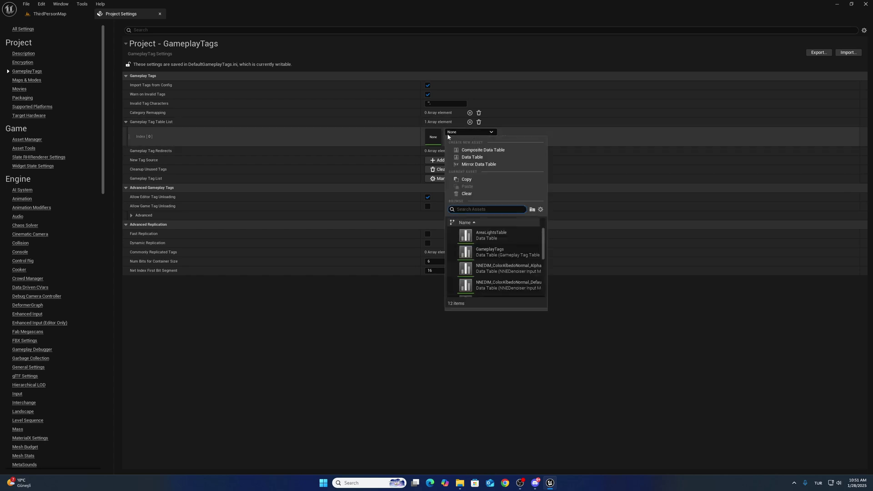
key("Escape")
left_click(50, 13)
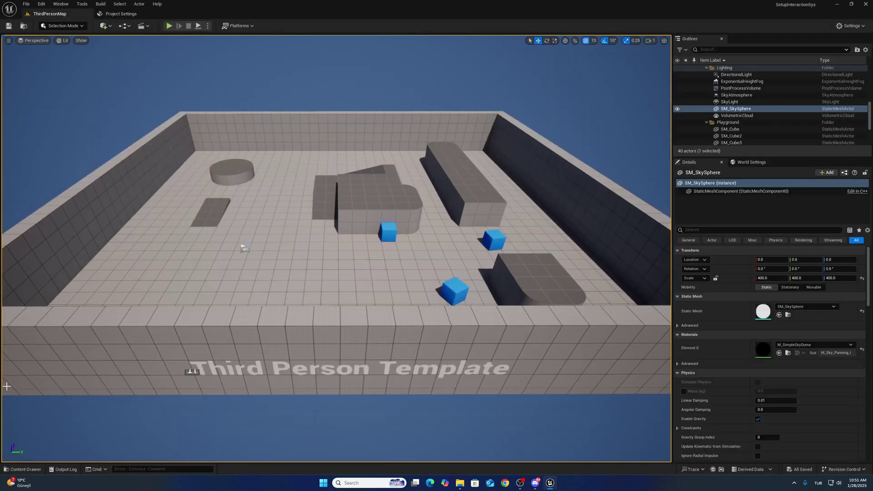
left_click(23, 470)
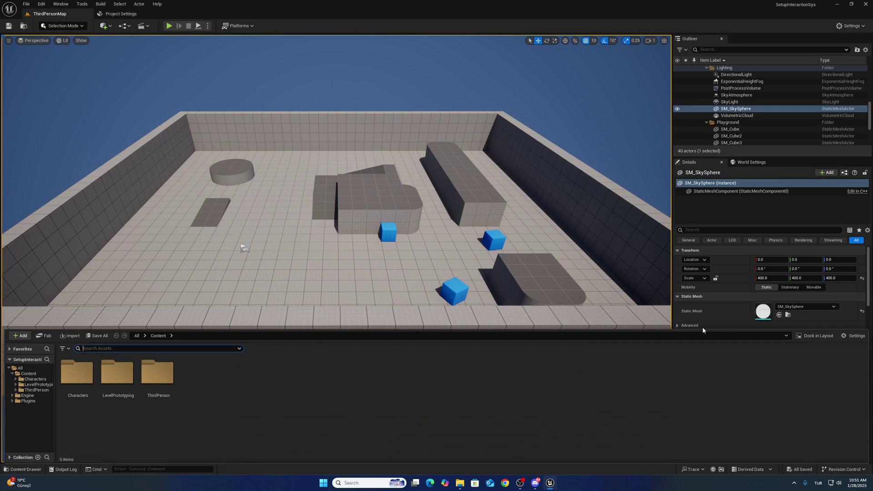
left_click(848, 338)
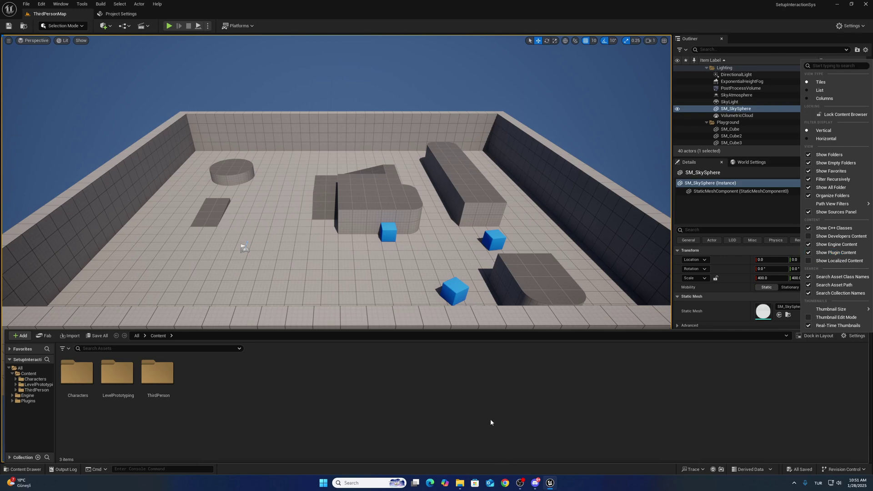
key("Escape")
Assign the GameplayTags data table to index 0 of the Gameplay Tag Table List and close the project settings
left_click(121, 13)
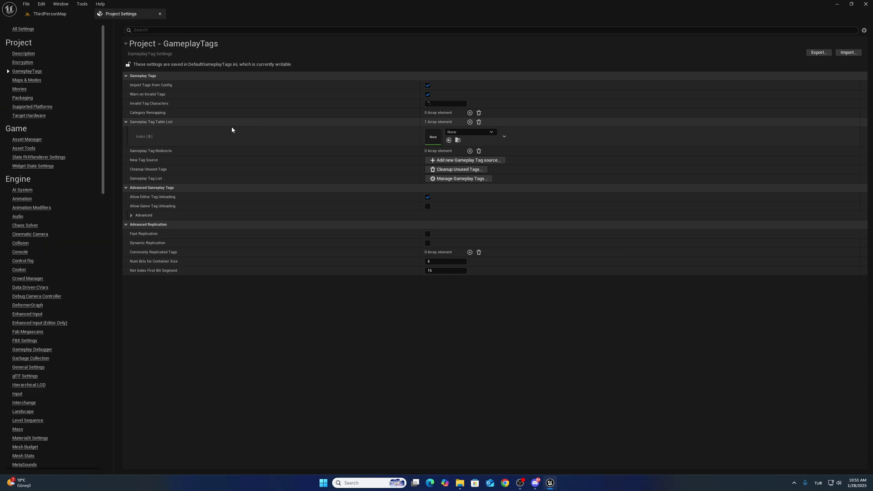
left_click(470, 132)
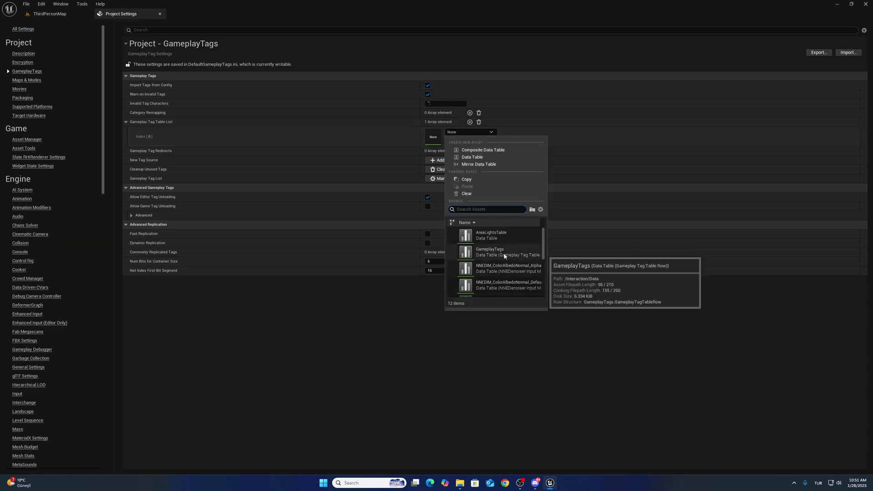
left_click(492, 252)
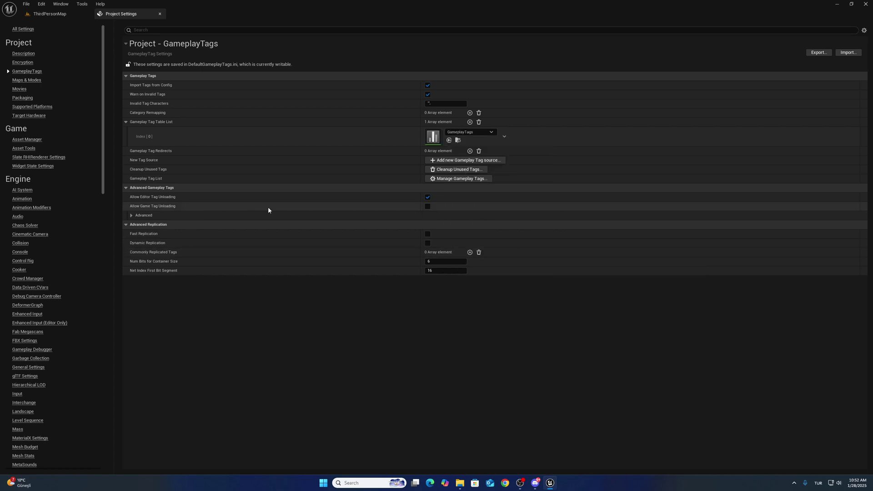
left_click(160, 13)
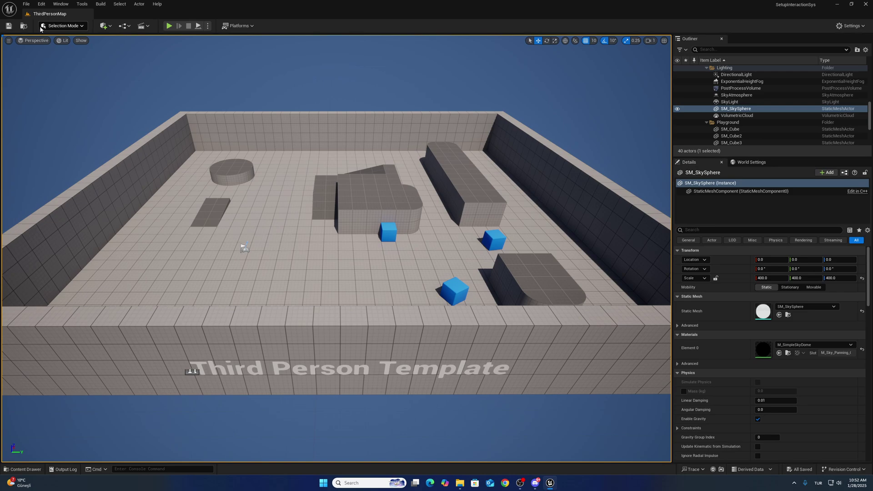
Restart Unreal Editor by closing it and reopening the SetupInteractionSys project from its folder
left_click(867, 4)
left_click_drag(428, 166, 443, 177)
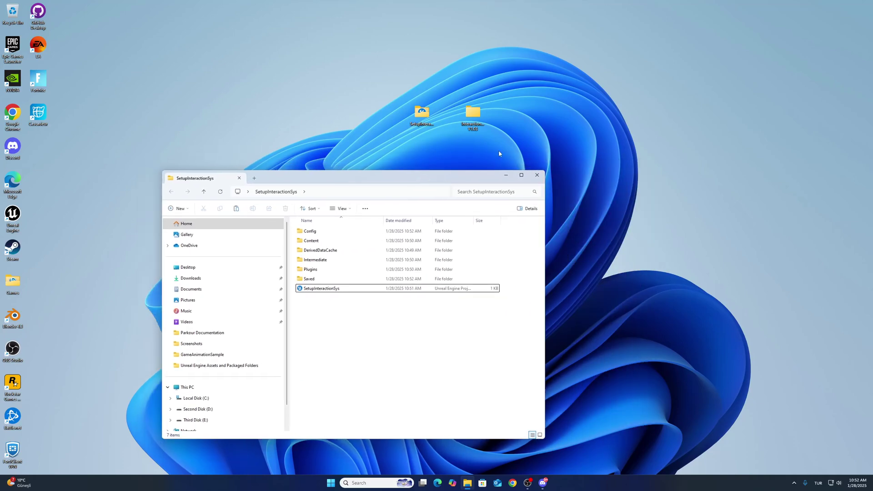
double_click(321, 291)
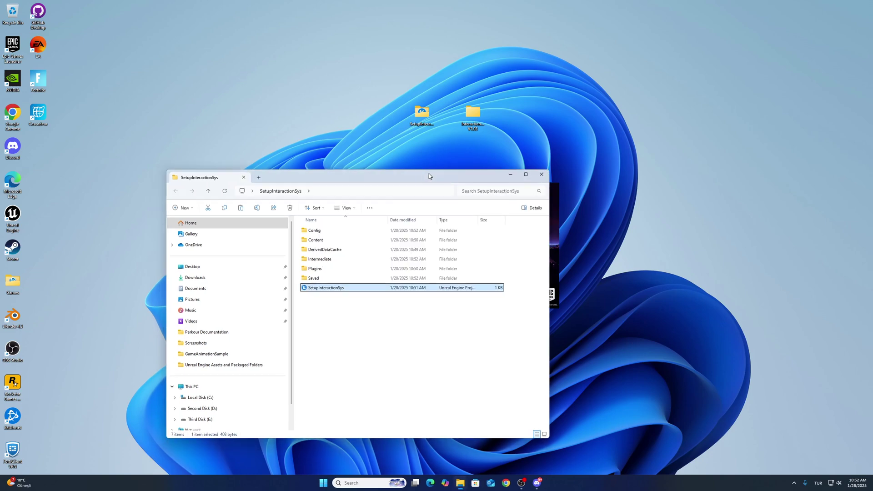
left_click_drag(430, 174, 381, 283)
left_click(524, 193)
left_click_drag(331, 180, 556, 182)
left_click_drag(330, 282, 163, 88)
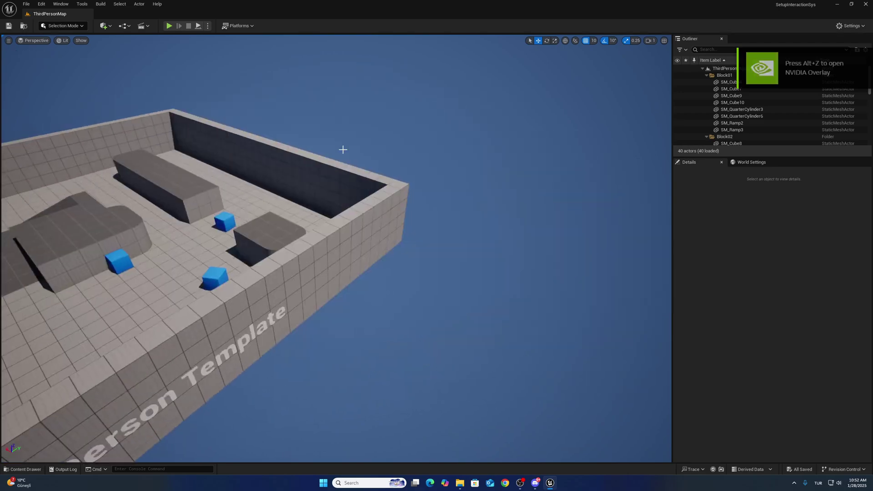
right_click_drag(337, 148, 244, 127)
key("w")
key("d")
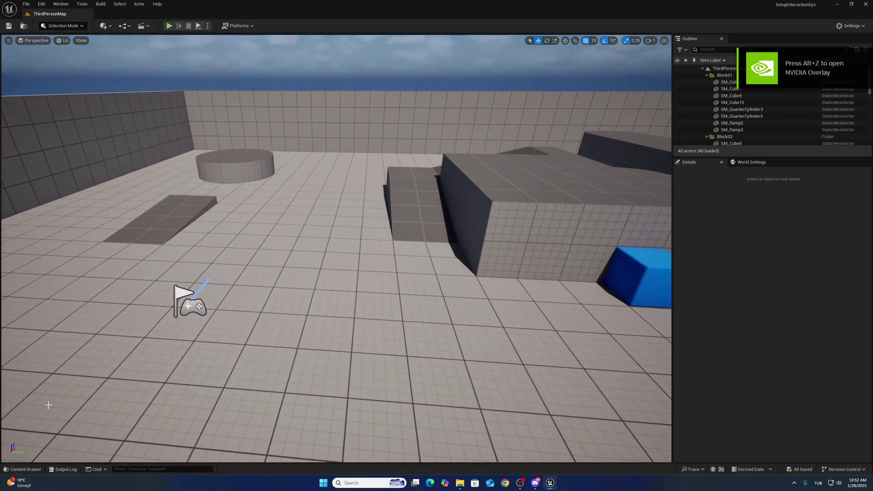
left_click(17, 469)
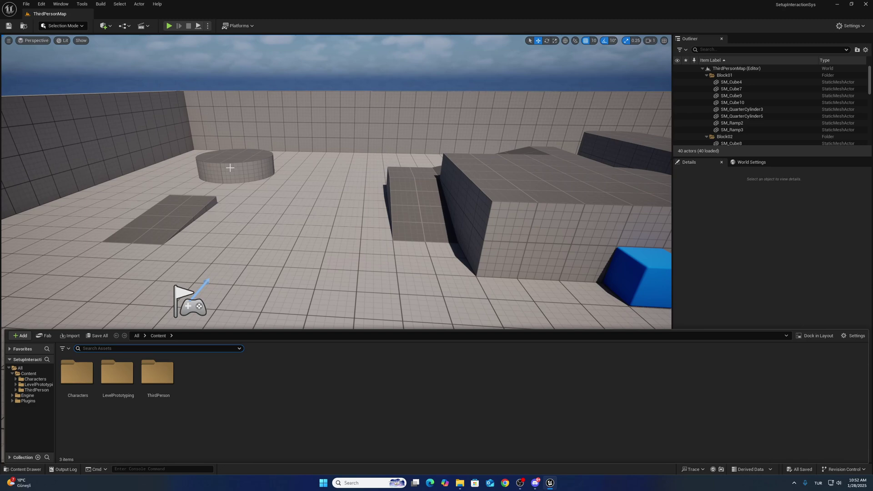
key("s")
right_click_drag(230, 168, 246, 163)
key("a")
key("w")
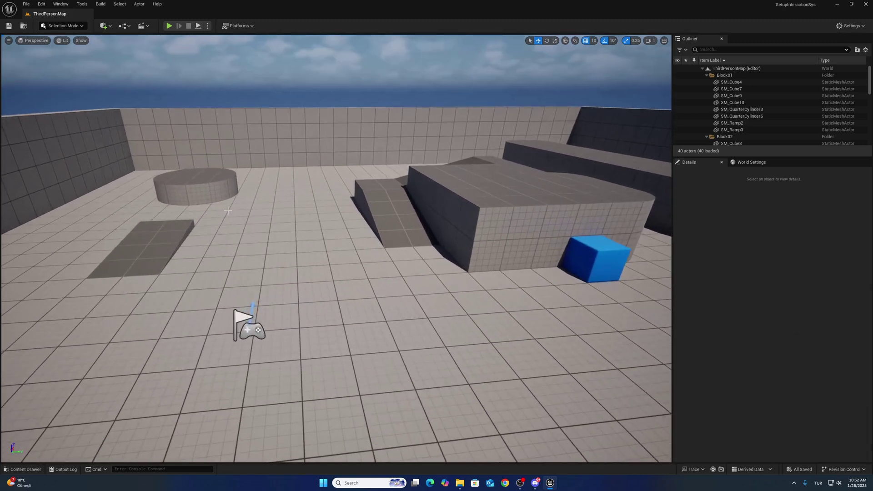
right_click_drag(310, 229, 308, 218)
key("w")
Open the BP_ThirdPersonCharacter blueprint from the ThirdPerson Blueprints folder
left_click(20, 472)
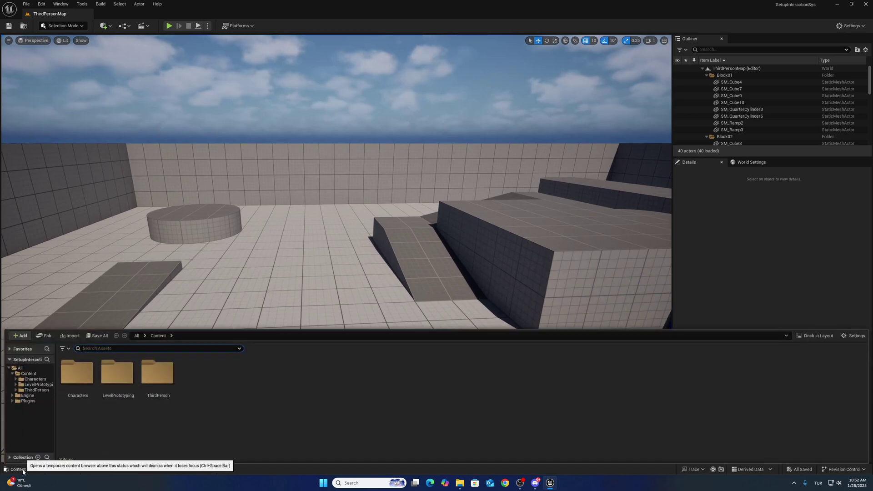
double_click(157, 373)
double_click(97, 387)
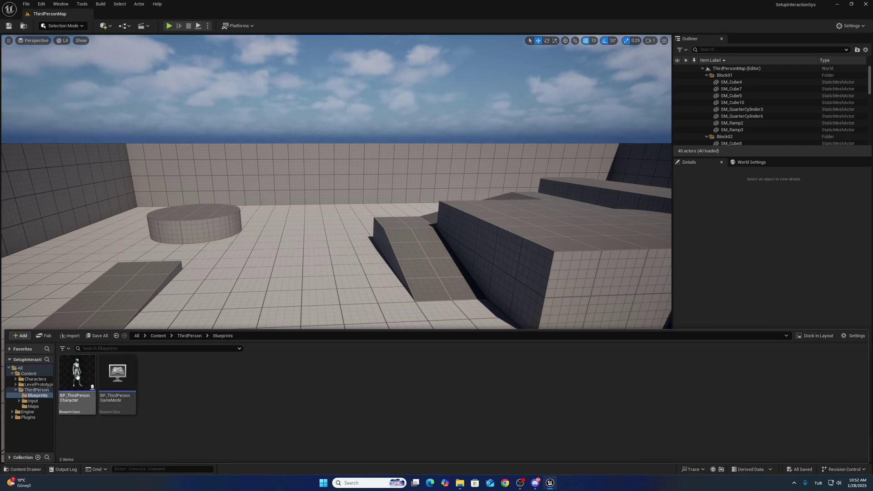
double_click(77, 374)
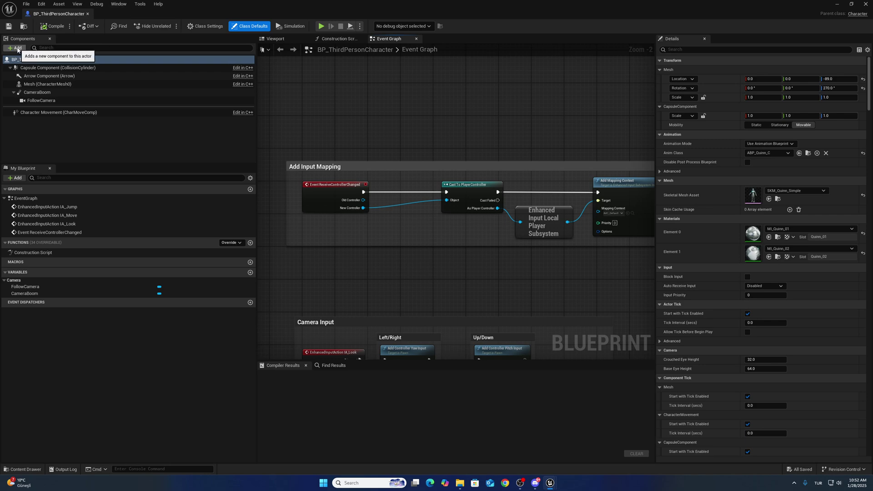
Add a Motion Warping component to the third-person character
left_click(17, 48)
type("mar")
type("ot")
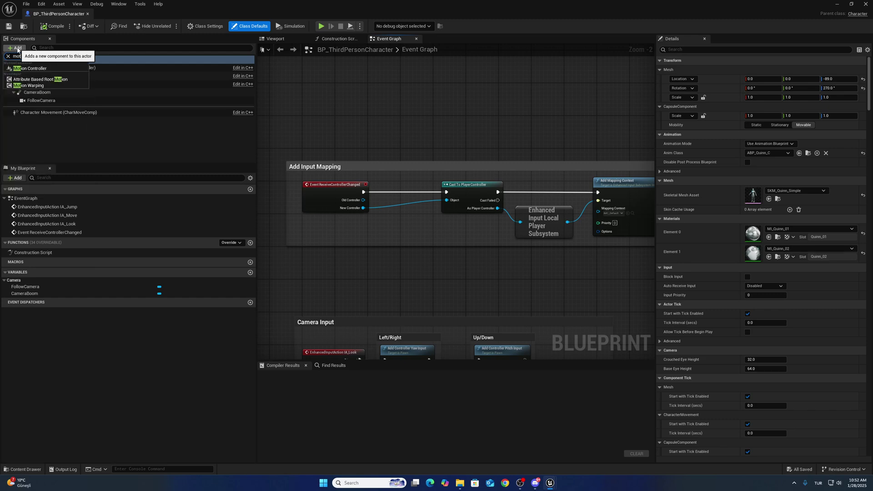
key("Down")
key("Down")
key("Down")
key("Return")
Add an InteractionComponent to the third-person character
left_click(17, 48)
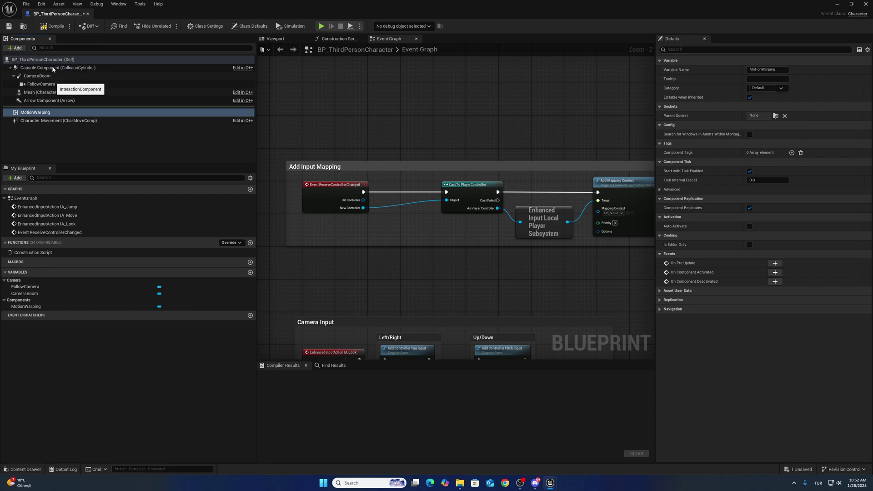
left_click(51, 66)
left_click(91, 152)
Set the character mesh's skeletal mesh asset to SKM_Manny_Simple and its anim class to ABP_Interaction
left_click(48, 92)
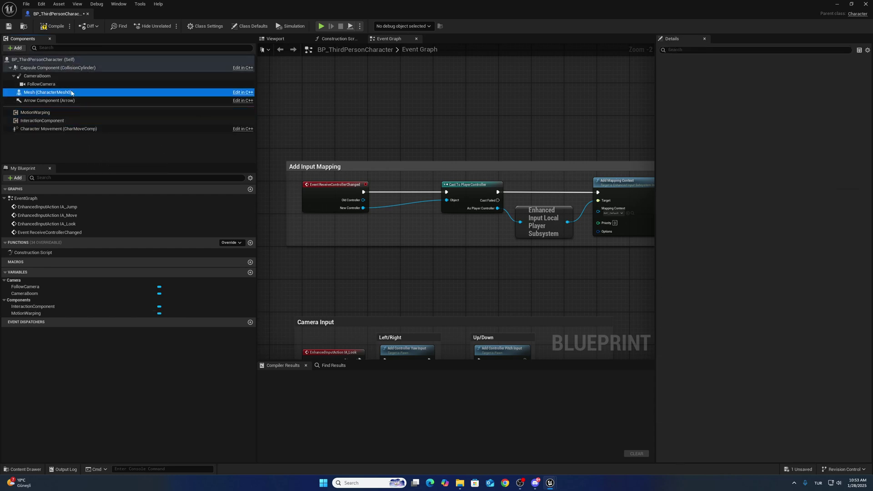
left_click(796, 227)
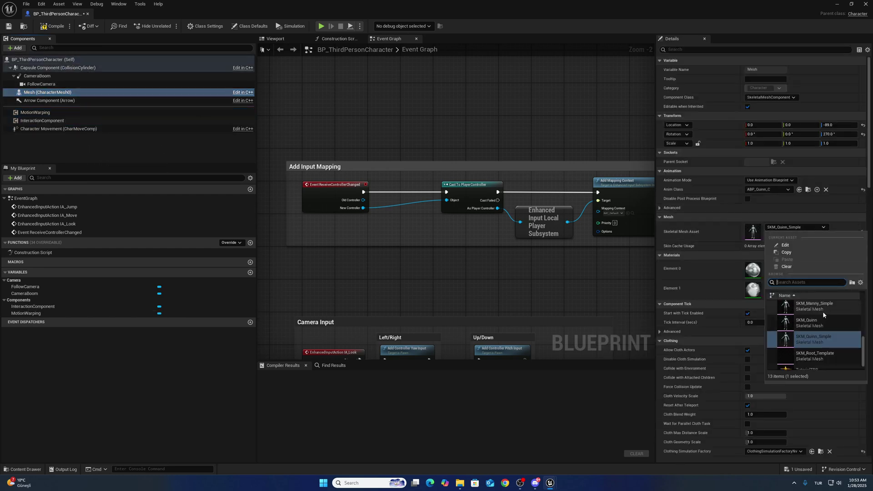
left_click(819, 315)
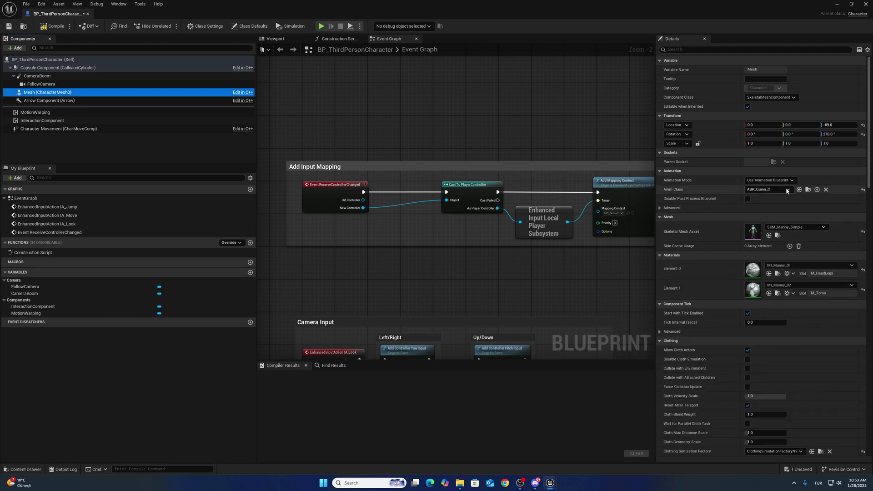
left_click(774, 189)
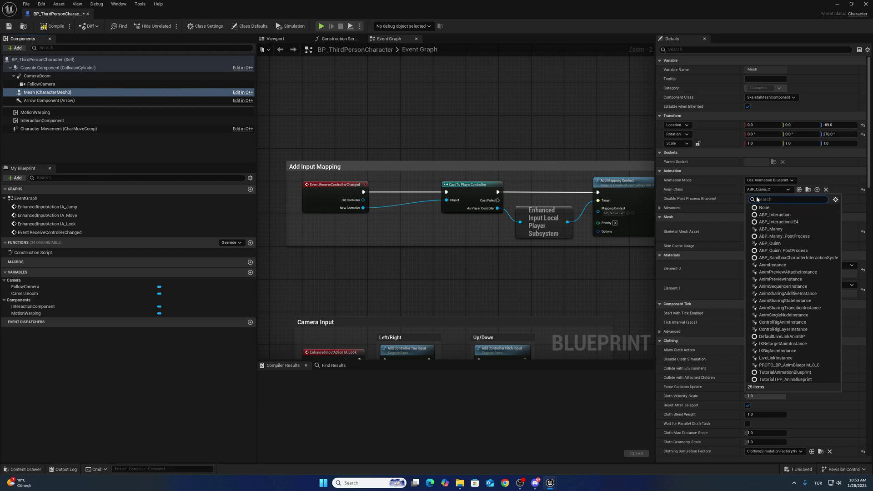
left_click(783, 218)
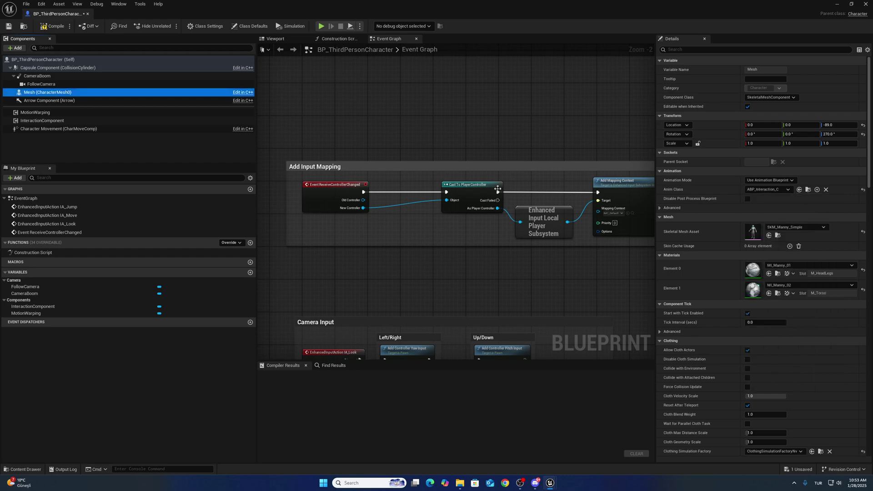
Locate and open the ABP_Interaction animation blueprint and examine its event graph
left_click(808, 189)
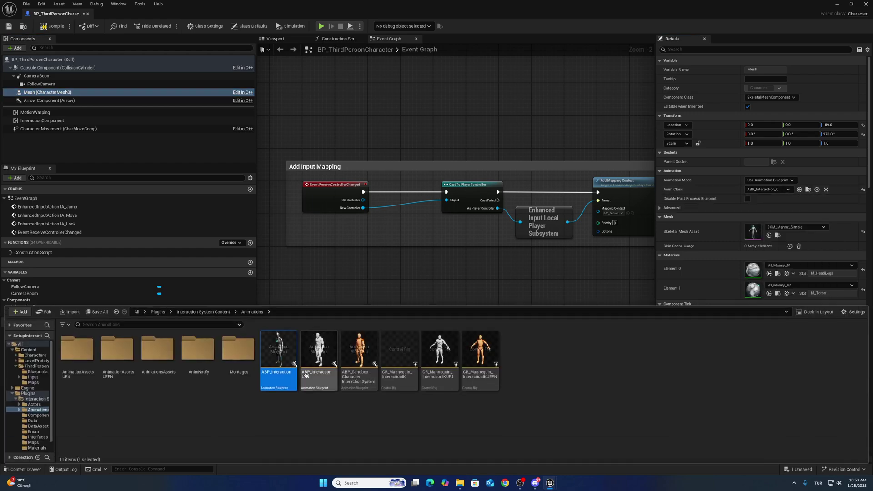
double_click(278, 355)
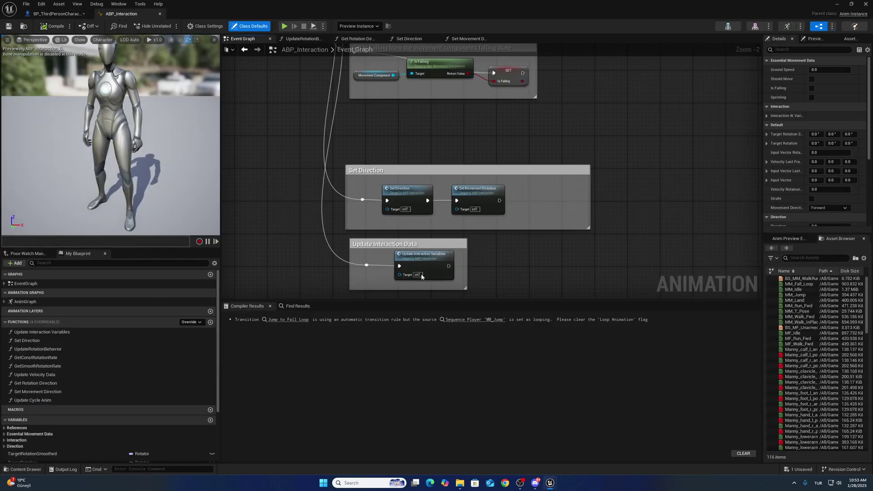
scroll(439, 163, "down", 4)
right_click_drag(415, 160, 416, 242)
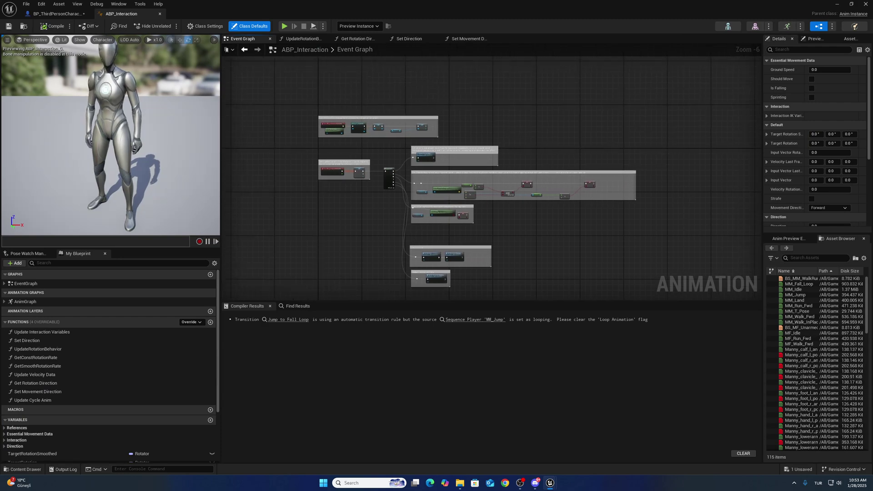
right_click_drag(372, 221, 339, 191)
scroll(337, 167, "up", 2)
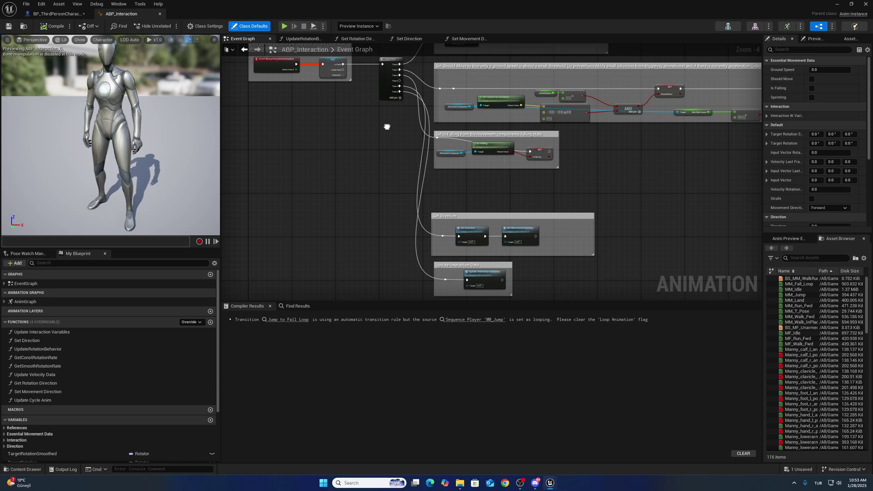
right_click_drag(387, 127, 388, 132)
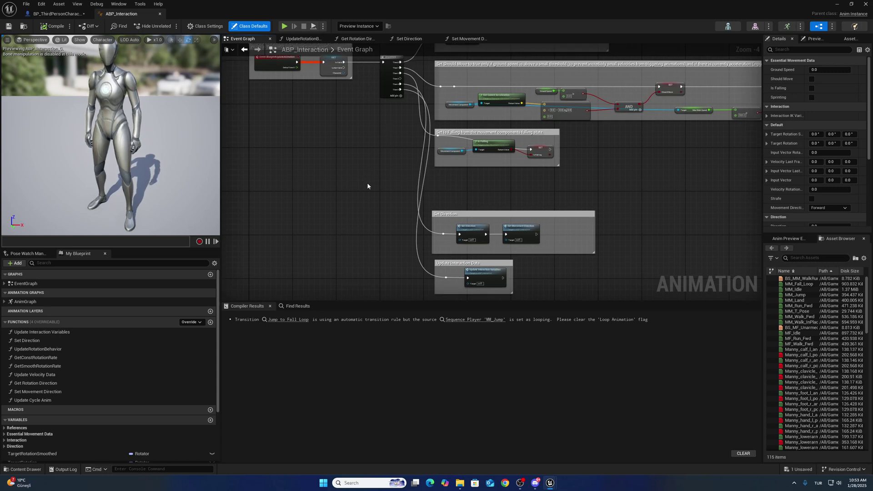
Move the Set Direction and Update Interaction Data node groups up closer to the Is Falling group in the event graph
right_click_drag(405, 269, 384, 197)
left_click_drag(398, 238, 492, 112)
right_click_drag(370, 101, 316, 177)
scroll(387, 207, "up", 4)
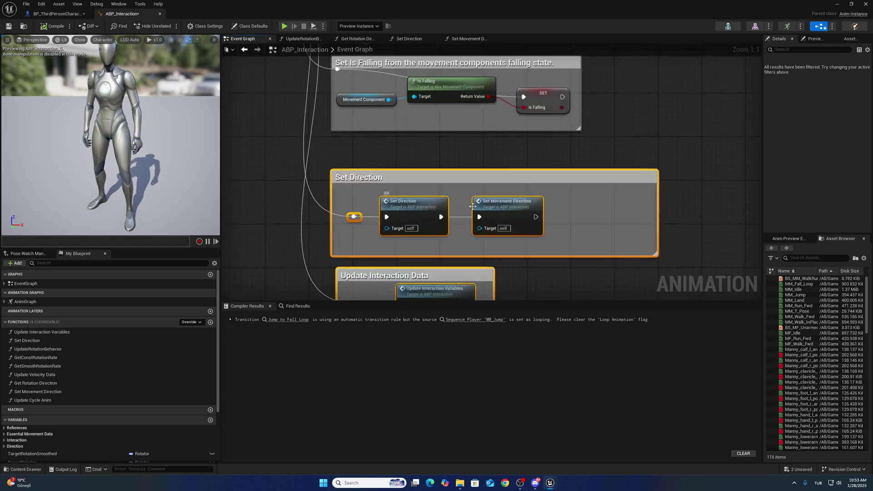
scroll(473, 207, "down", 2)
right_click_drag(425, 266, 427, 160)
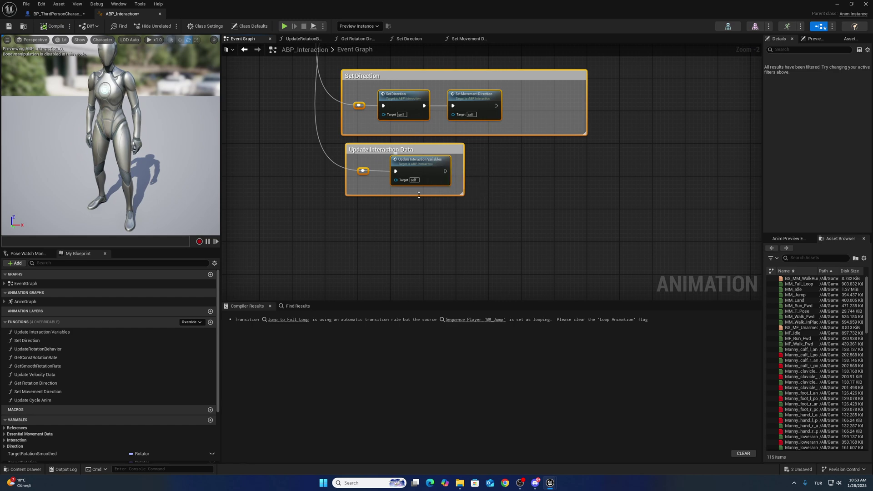
Examine the AnimGraph's Locomotion state machine, including the Walk / Run state and its Update Cycle Anim function, and close ABP_Interaction
right_click_drag(306, 155, 357, 270)
scroll(339, 217, "down", 3)
right_click_drag(332, 213, 404, 195)
double_click(45, 302)
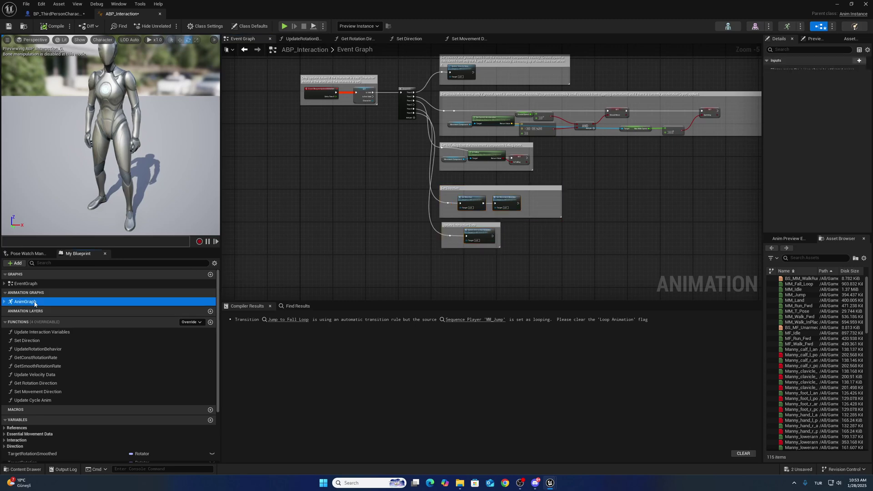
right_click_drag(315, 232, 419, 244)
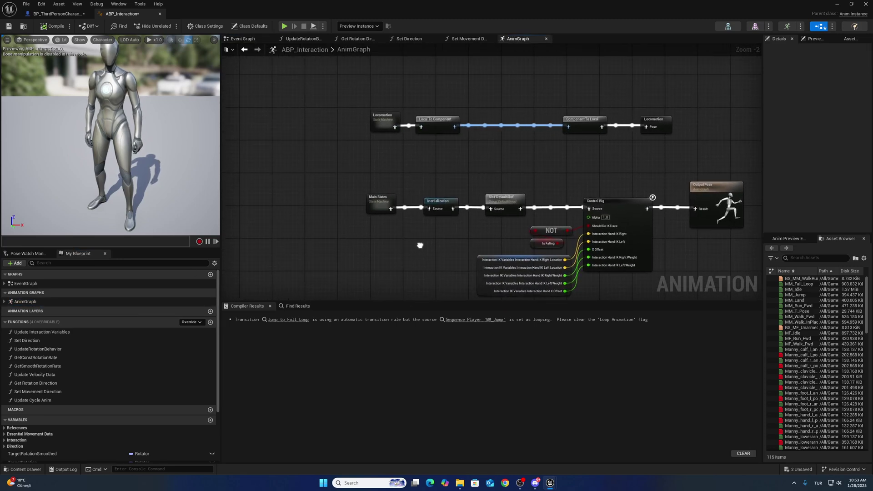
double_click(388, 122)
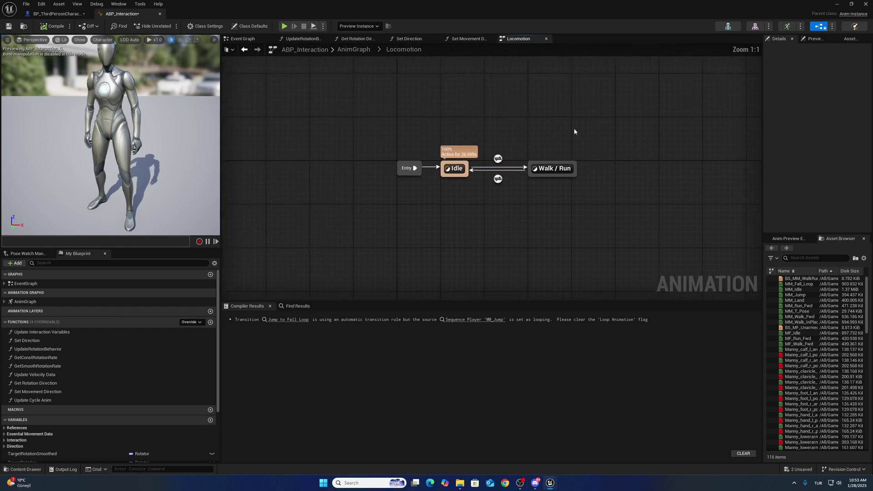
double_click(559, 172)
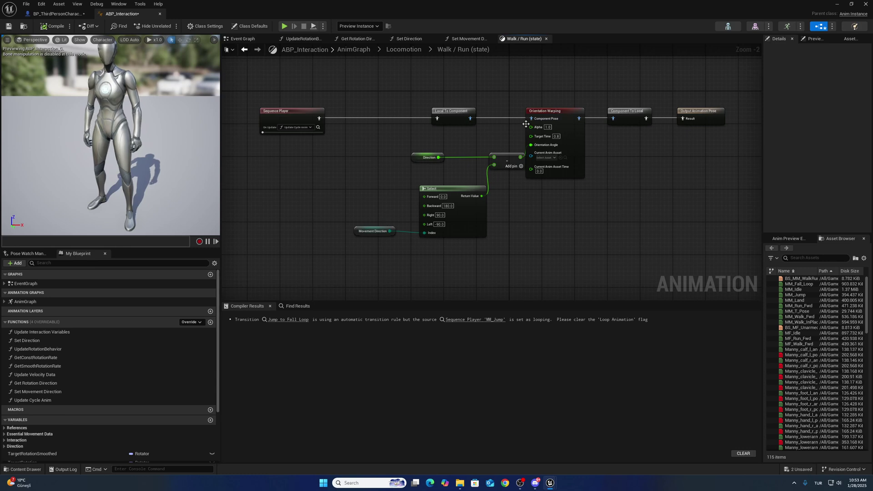
left_click(318, 127)
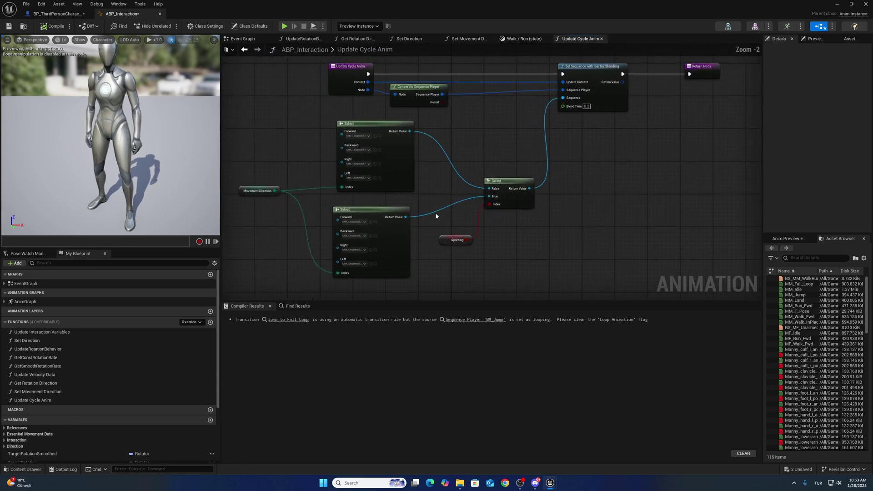
left_click(246, 51)
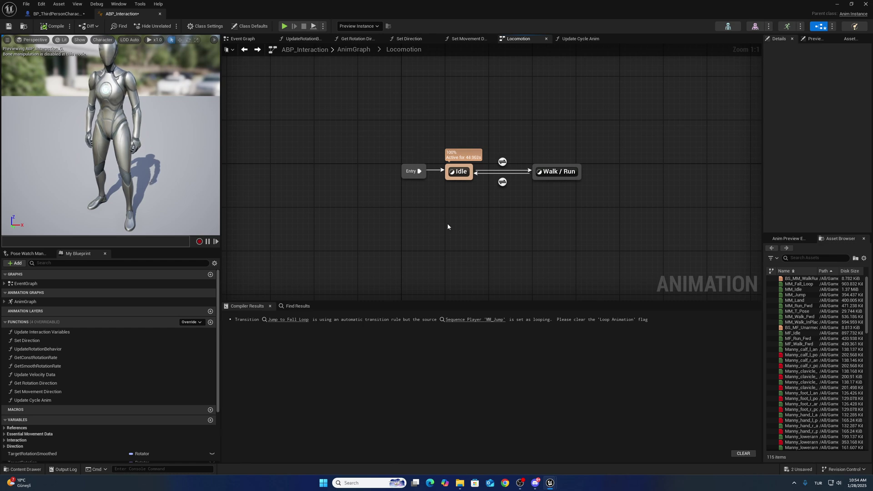
right_click_drag(389, 118, 310, 124)
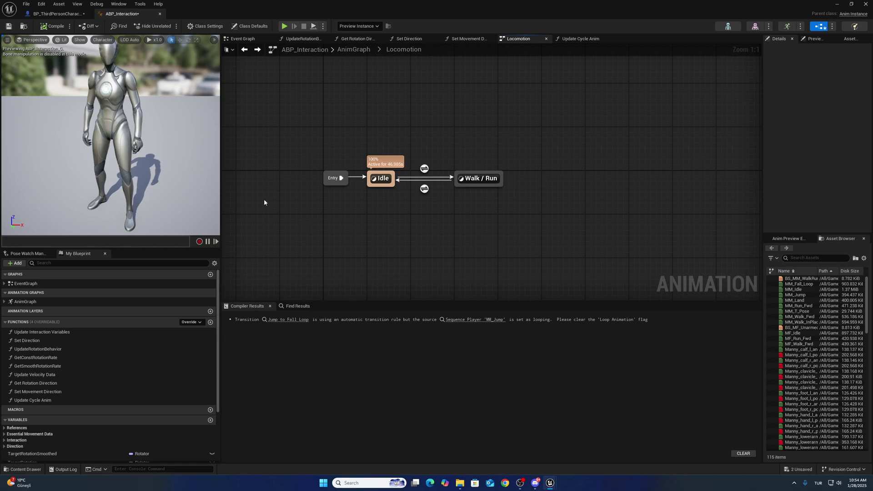
left_click(160, 13)
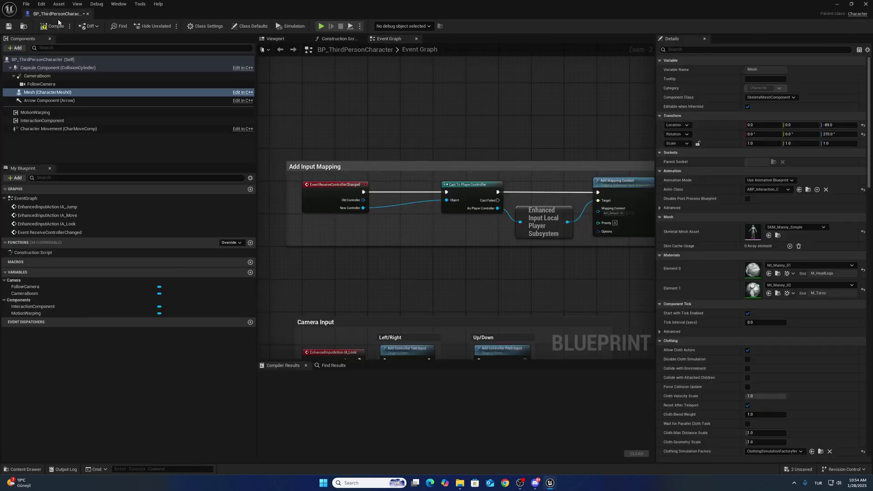
Reopen ABP_Interaction to review its functions and variables, and close it again
left_click(23, 470)
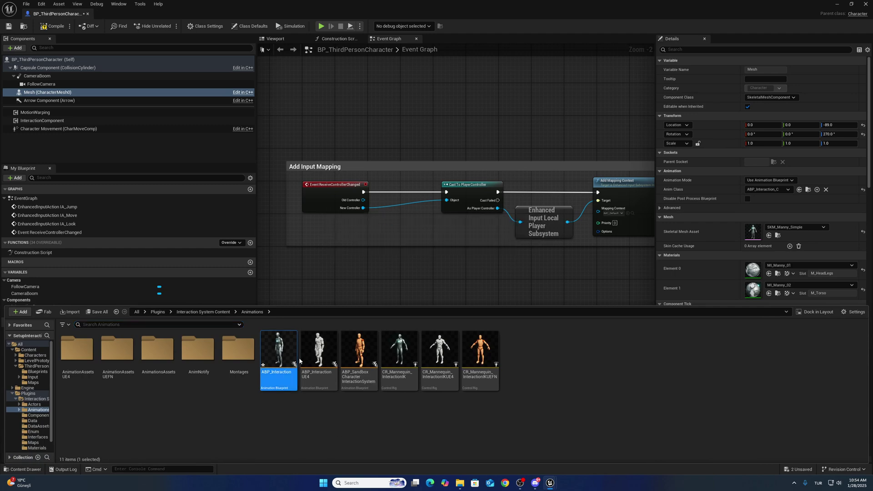
double_click(294, 357)
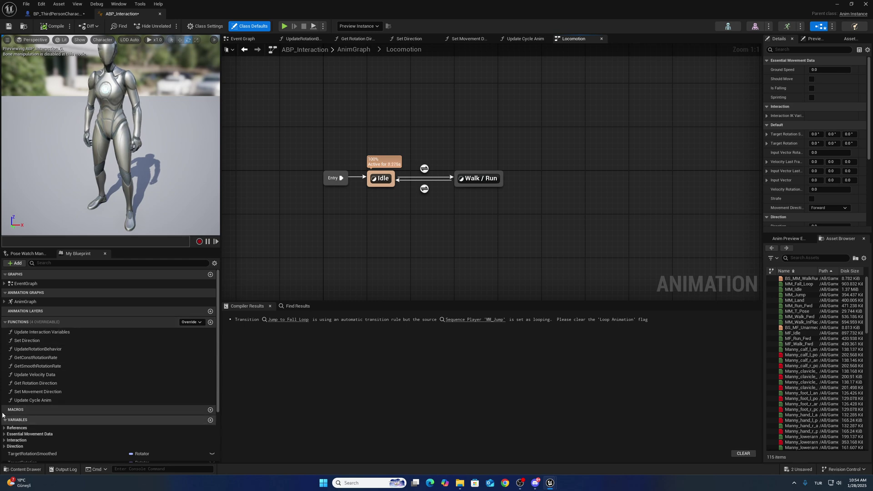
scroll(28, 396, "down", 2)
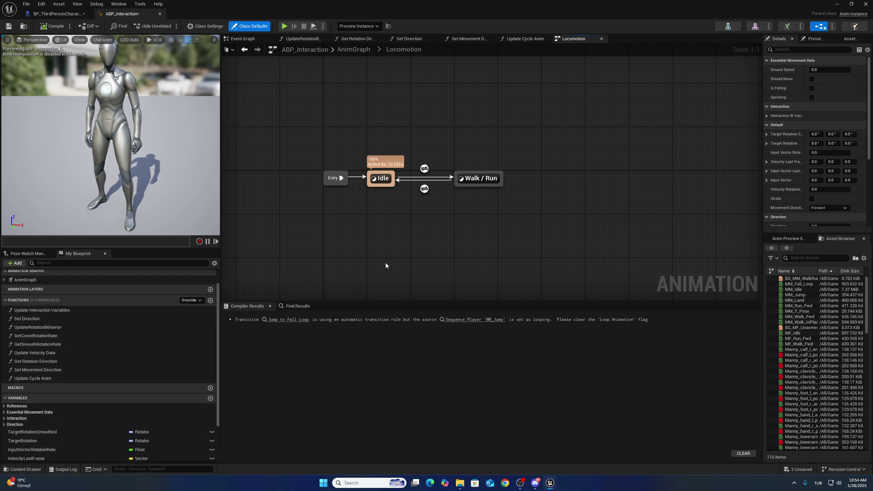
right_click_drag(386, 262, 345, 262)
left_click(160, 13)
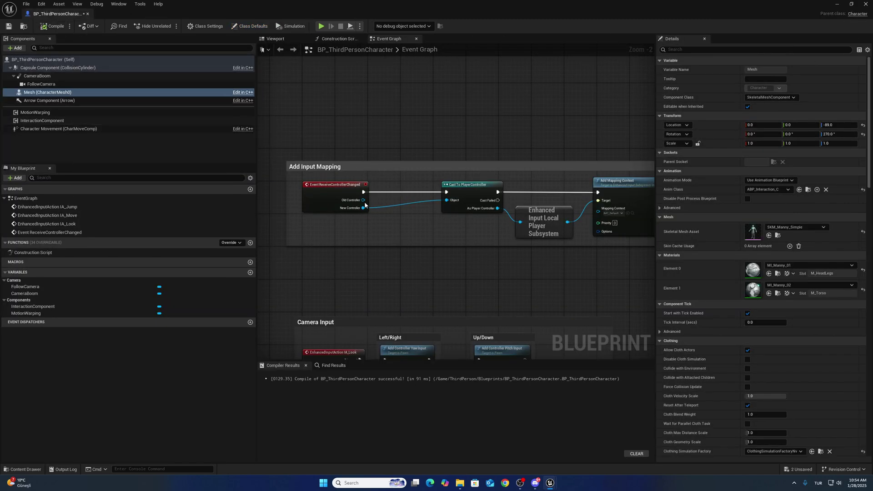
Shift the Left/Right and Forward / Backward node groups in Movement Input away from the IA_Move event to make room
right_click_drag(374, 282, 359, 134)
scroll(359, 134, "down", 3)
right_click_drag(368, 232, 324, 171)
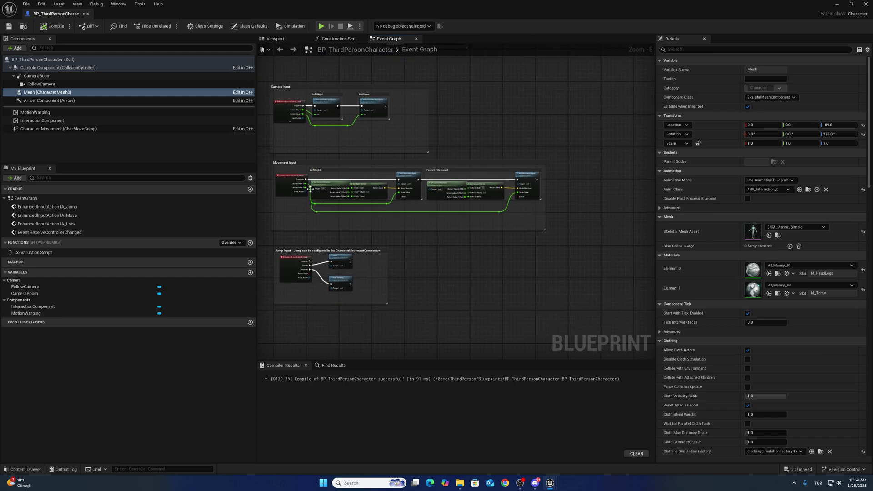
scroll(312, 231, "up", 1)
left_click_drag(312, 238, 595, 160)
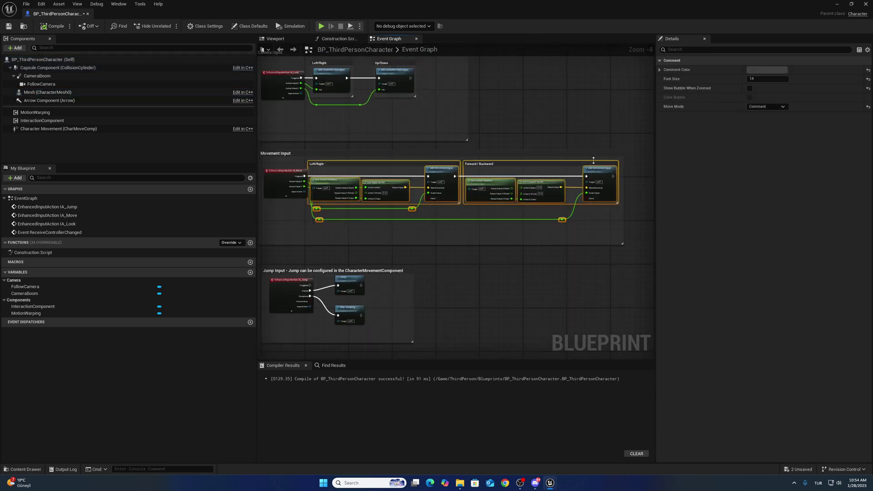
right_click_drag(589, 123, 444, 97)
left_click_drag(458, 145, 546, 144)
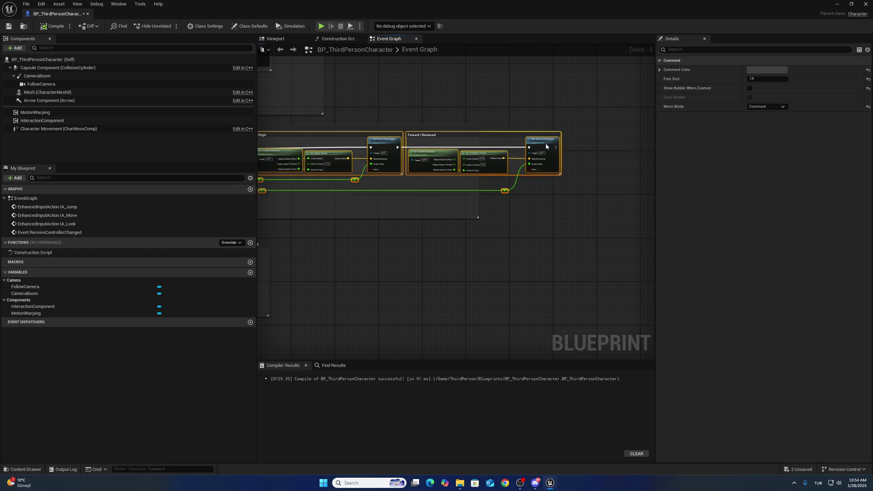
Add an InteractionComponent reference below the IA_Move event and attach a Get Interaction Event node to it
right_click_drag(361, 97, 602, 94)
scroll(442, 138, "up", 2)
left_click_drag(559, 159, 564, 165)
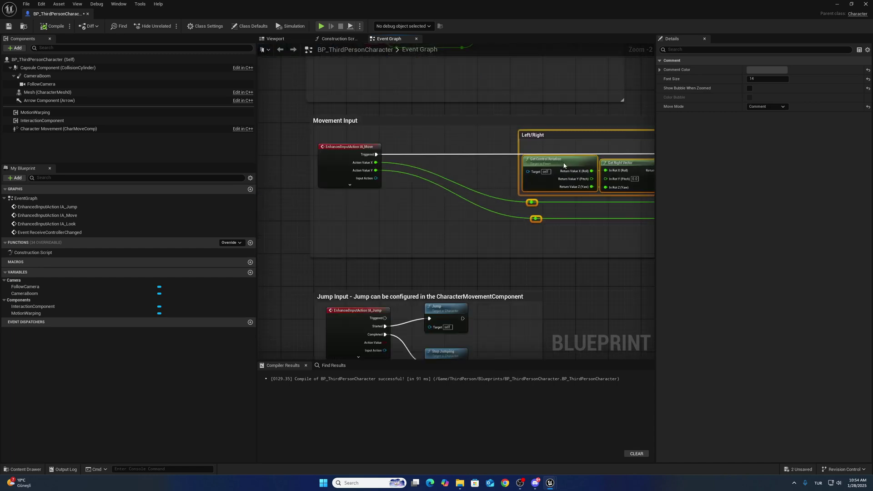
right_click_drag(472, 174, 296, 175)
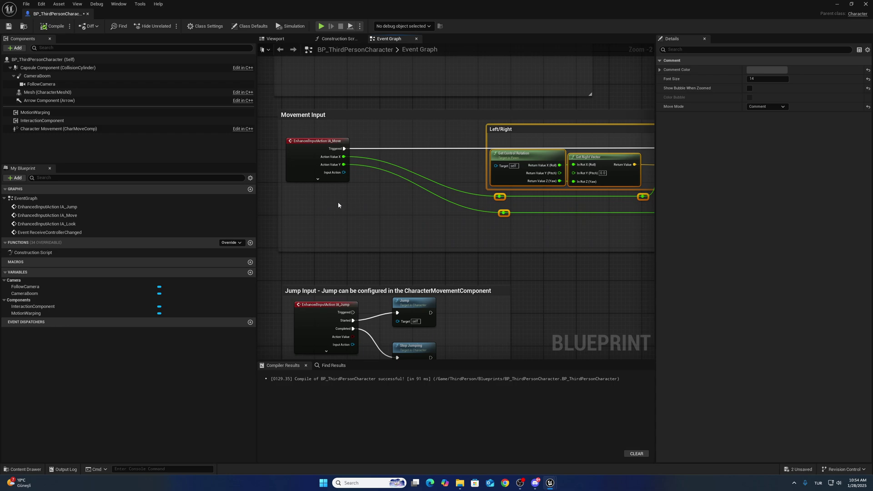
right_click(326, 206)
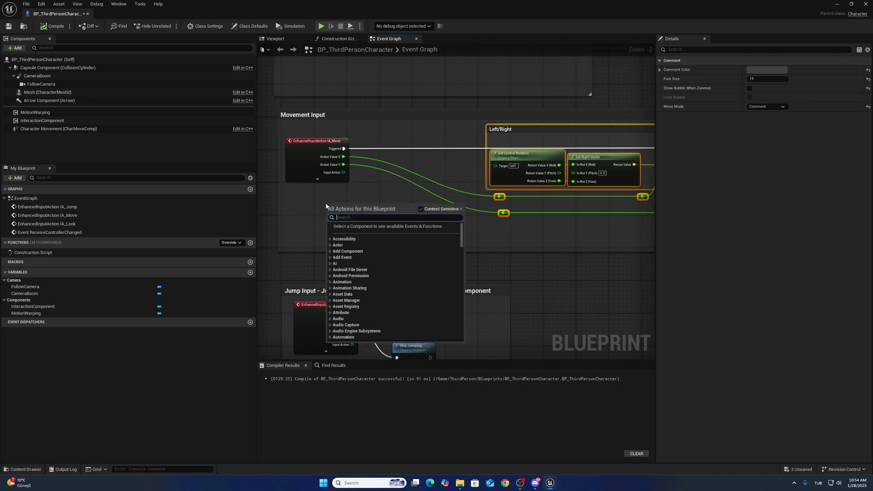
left_click_drag(41, 121, 319, 219)
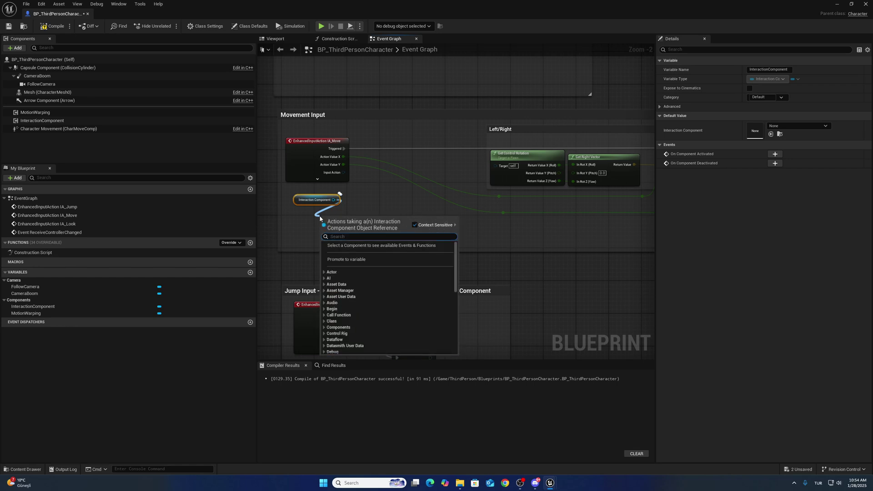
type("get interaction")
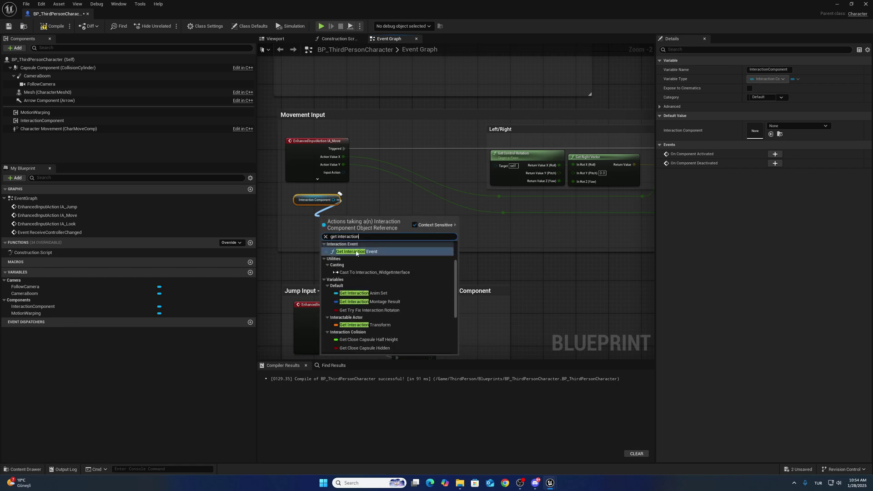
left_click(356, 252)
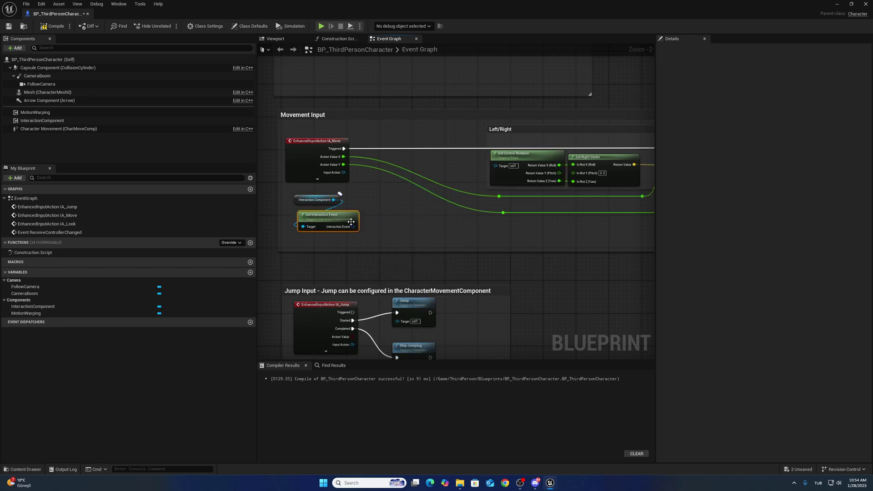
Connect the Interaction Event output to a new Matches Any Tags node and arrange the two nodes beneath IA_Move
left_click_drag(352, 226, 401, 223)
type("any ta")
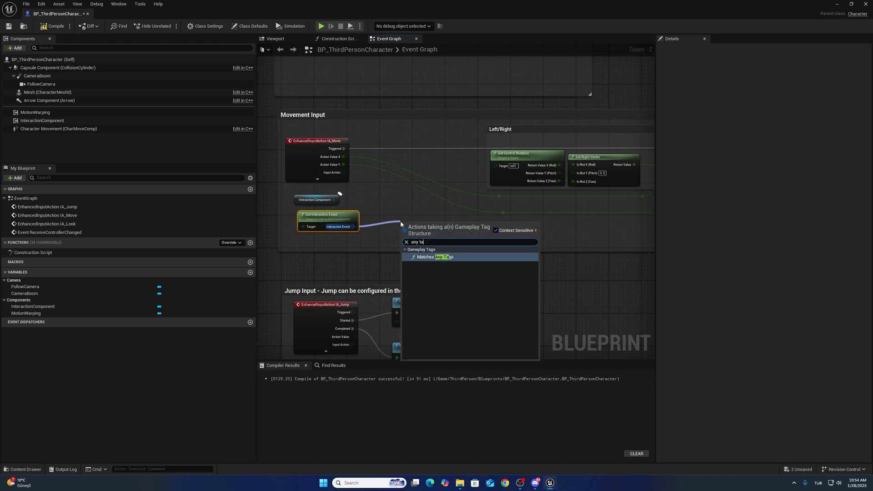
left_click(436, 257)
left_click_drag(431, 225, 423, 197)
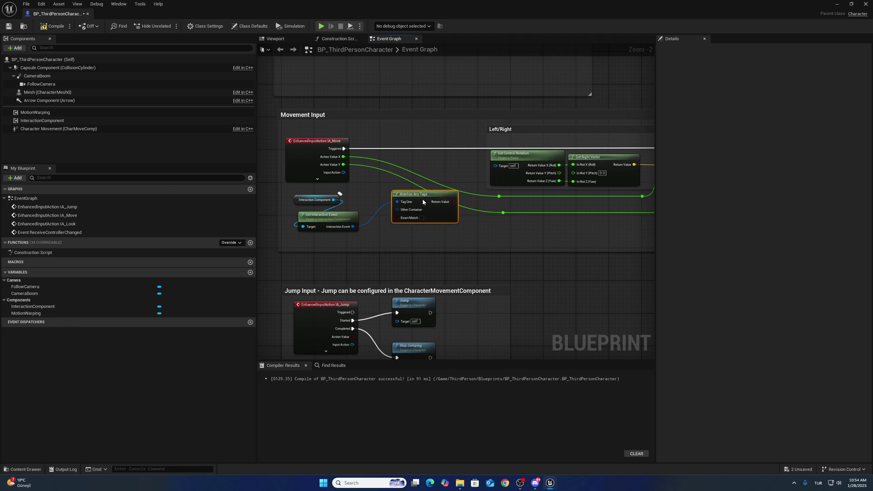
left_click_drag(335, 216, 331, 204)
Feed Other Container with a literal gameplay tag container set to Interaction.Action.NoAction, and enable Exact Match on Matches Any Tags
left_click_drag(398, 209, 364, 221)
type("make")
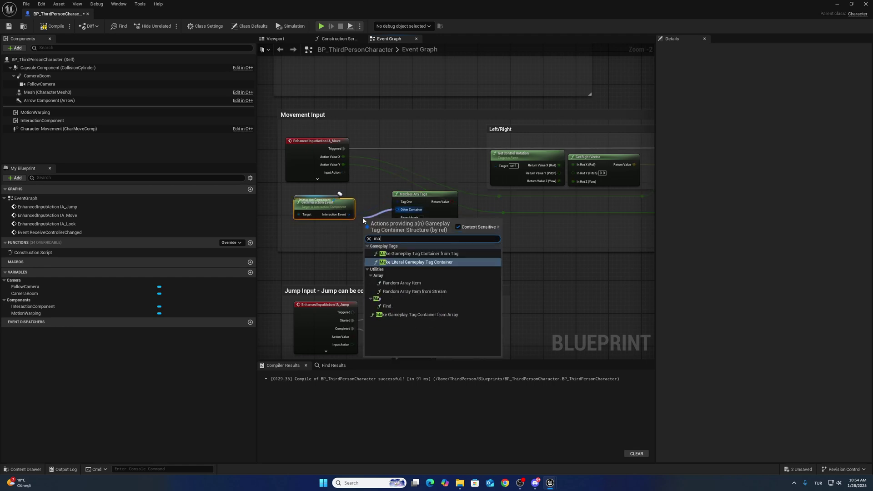
left_click(438, 262)
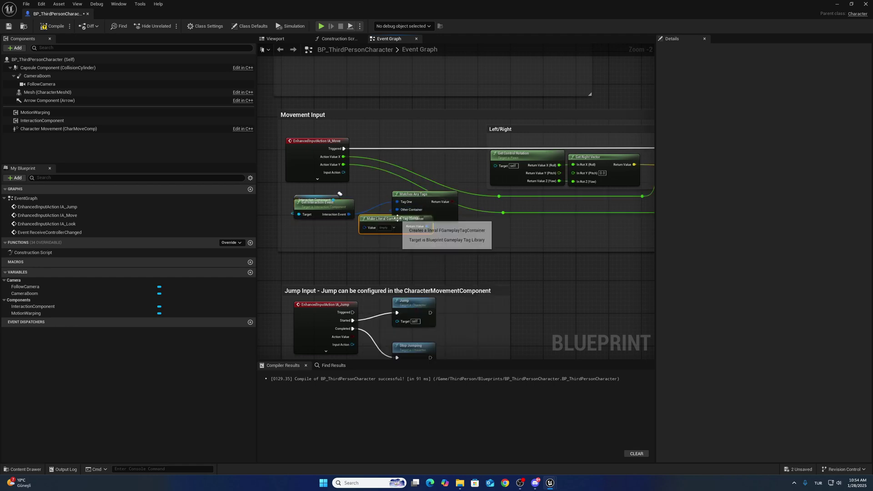
left_click_drag(395, 218, 333, 228)
left_click(328, 236)
left_click(324, 290)
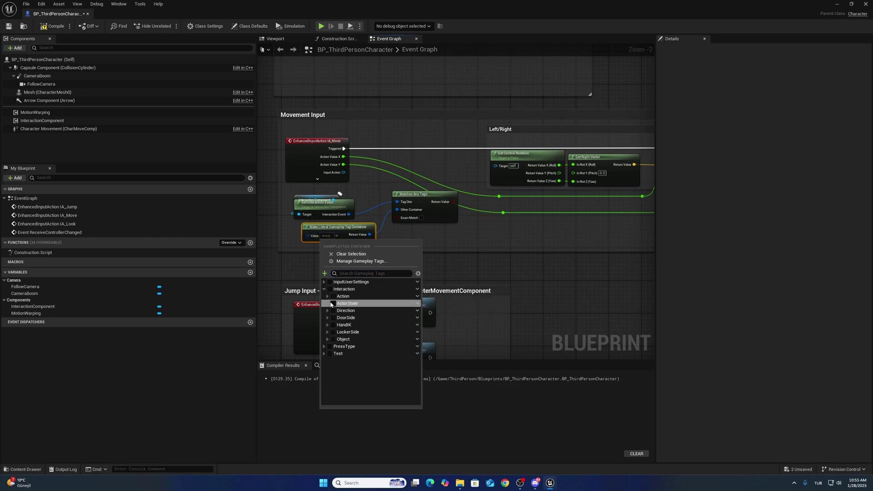
left_click(327, 296)
left_click(342, 362)
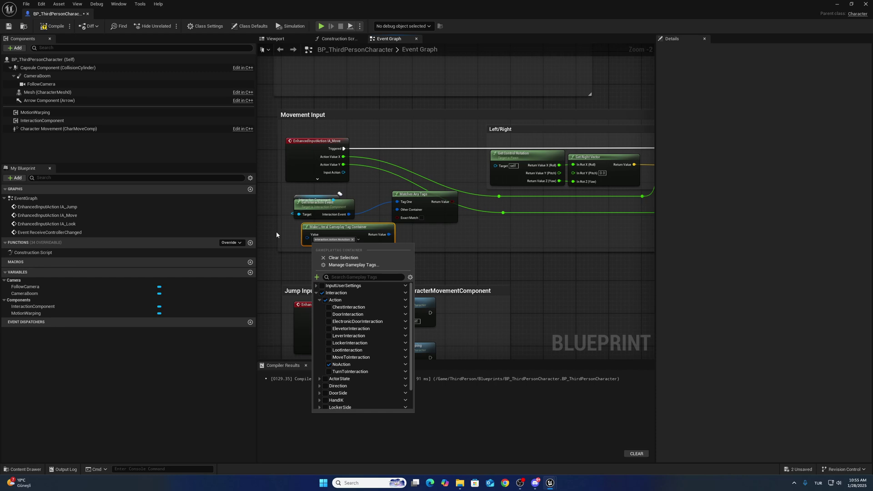
left_click(277, 235)
left_click_drag(424, 205, 416, 211)
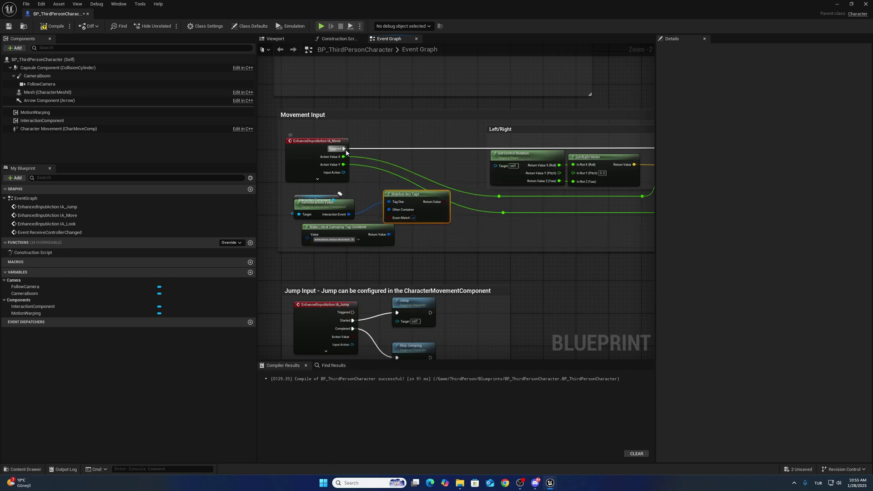
Insert a Branch after IA_Move's Triggered output, use the Matches Any Tags result as its condition, and compile
left_click_drag(344, 148, 422, 145)
type("branch")
key("Return")
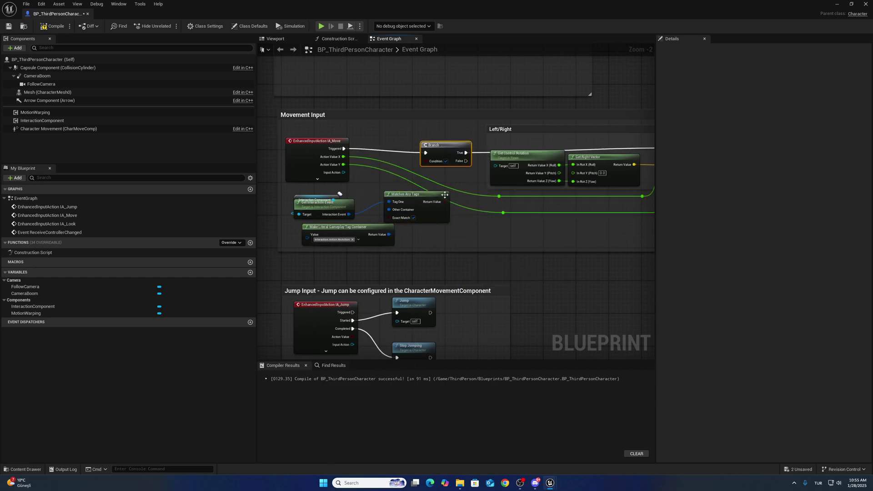
left_click_drag(444, 201, 445, 147)
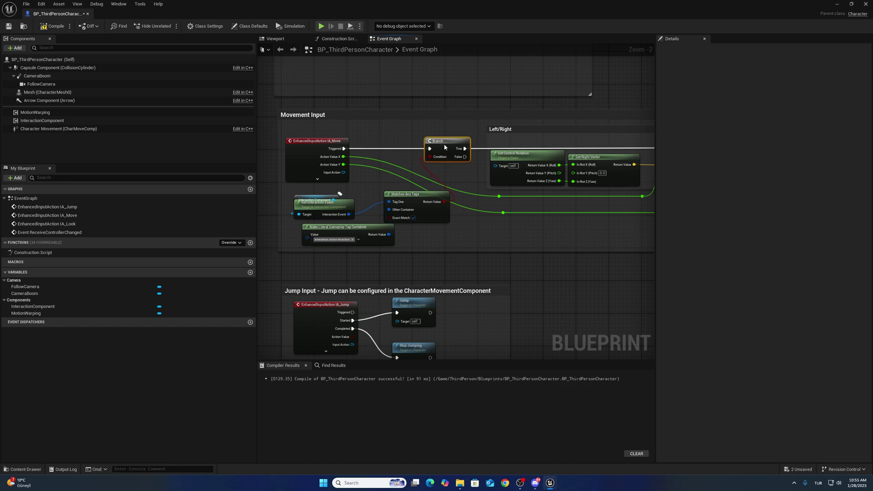
left_click(55, 26)
Add an F keyboard event in the empty area below the Jump Input group
scroll(437, 268, "down", 1)
right_click_drag(437, 269, 428, 141)
right_click(320, 319)
type("f key")
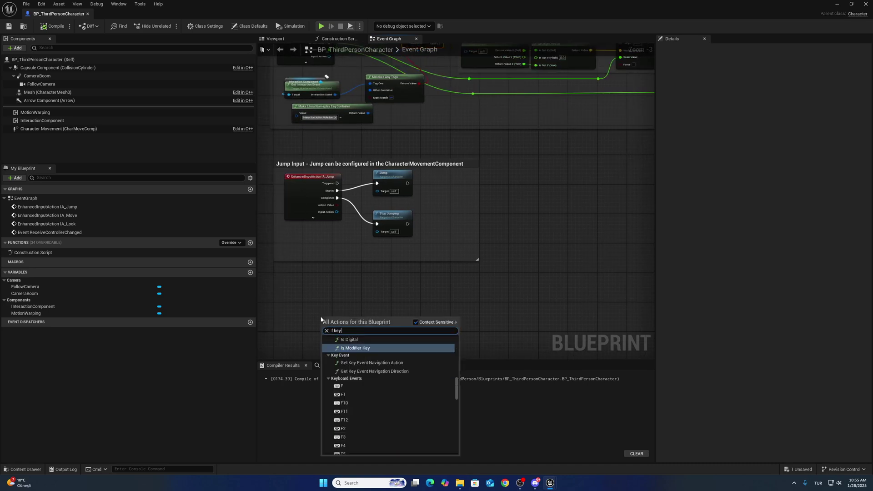
type("b")
left_click(344, 348)
left_click_drag(329, 318, 307, 307)
right_click_drag(327, 299, 334, 256)
left_click_drag(305, 263, 309, 270)
right_click_drag(337, 149, 311, 226)
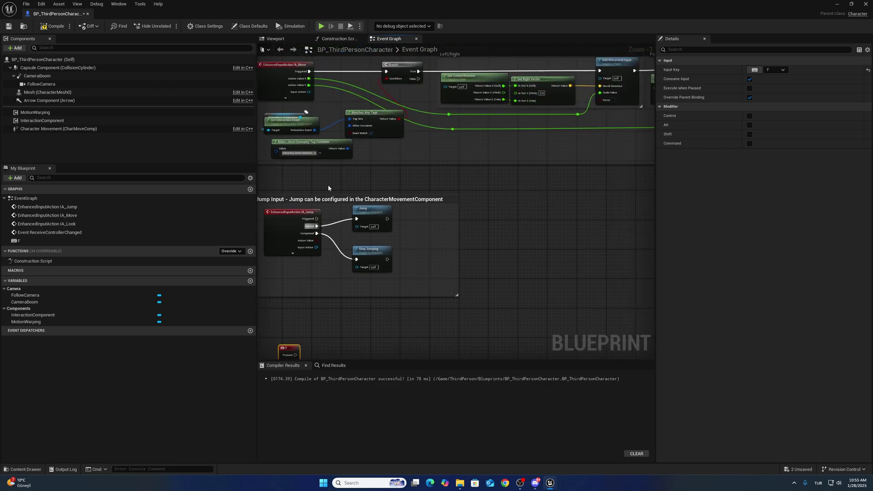
right_click_drag(351, 179, 352, 236)
Call Interaction Action on the InteractionComponent from the F event's Pressed output, tidy the nodes, and compile
left_click_drag(337, 283, 405, 288)
left_click_drag(42, 121, 409, 280)
type("interaction ac")
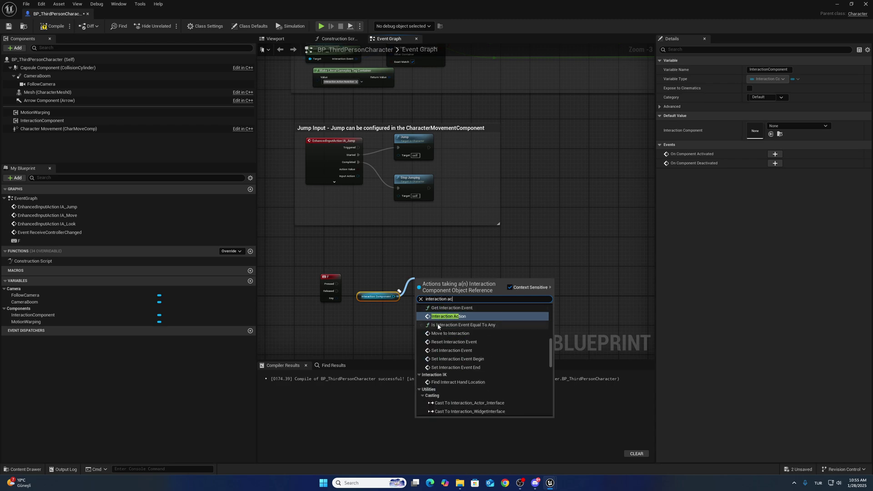
left_click(444, 316)
left_click_drag(432, 283, 439, 279)
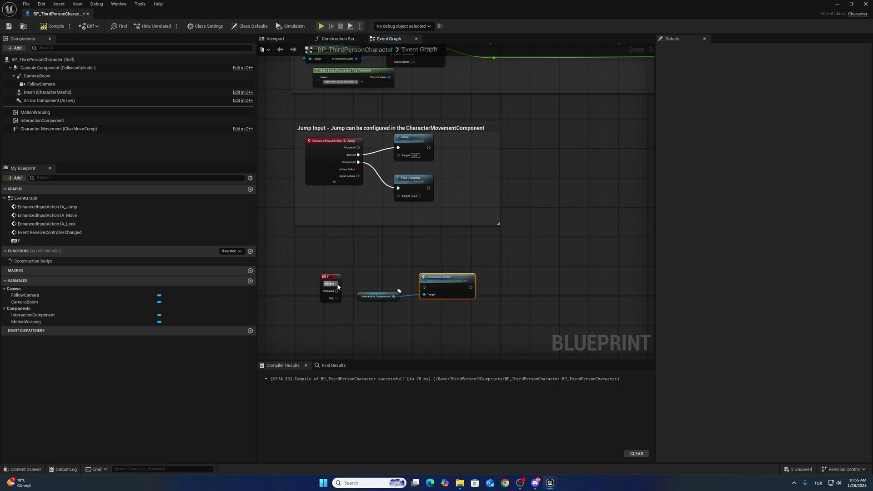
left_click_drag(337, 284, 446, 281)
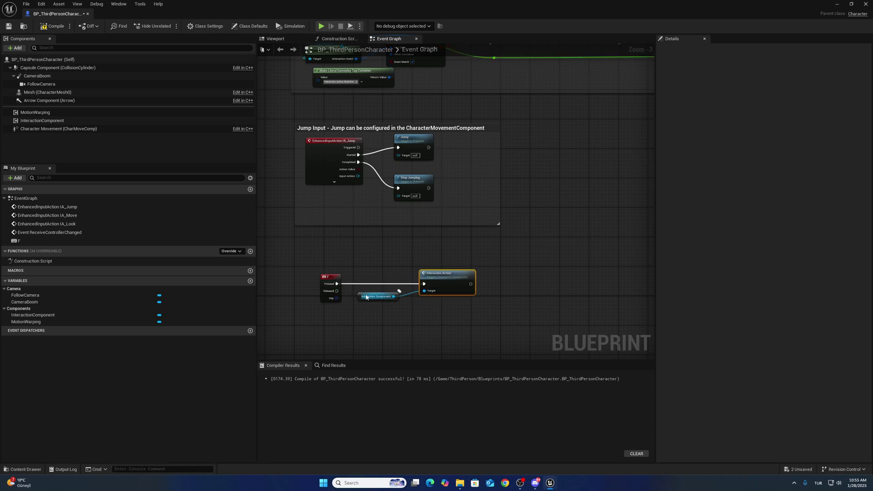
left_click_drag(367, 298, 433, 302)
left_click(54, 26)
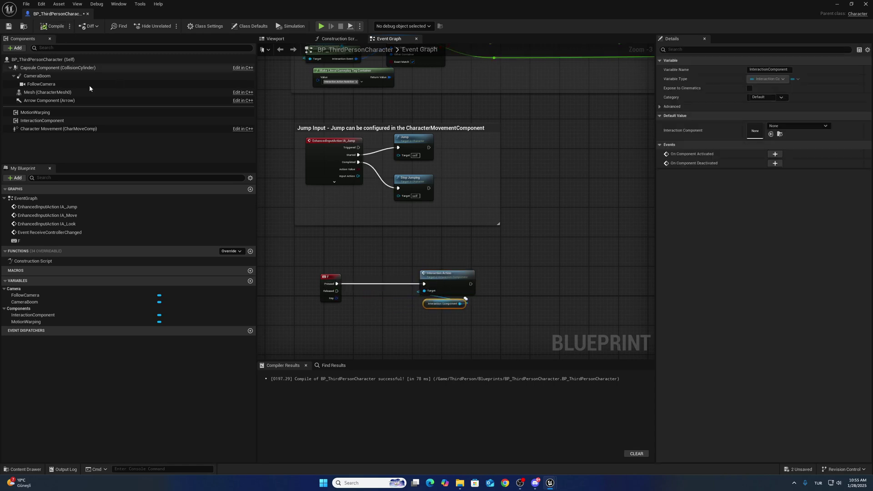
Set the InteractionComponent's Interaction Anim Set to UE5InteractionAnimSet, then compile and save the character blueprint
left_click(41, 121)
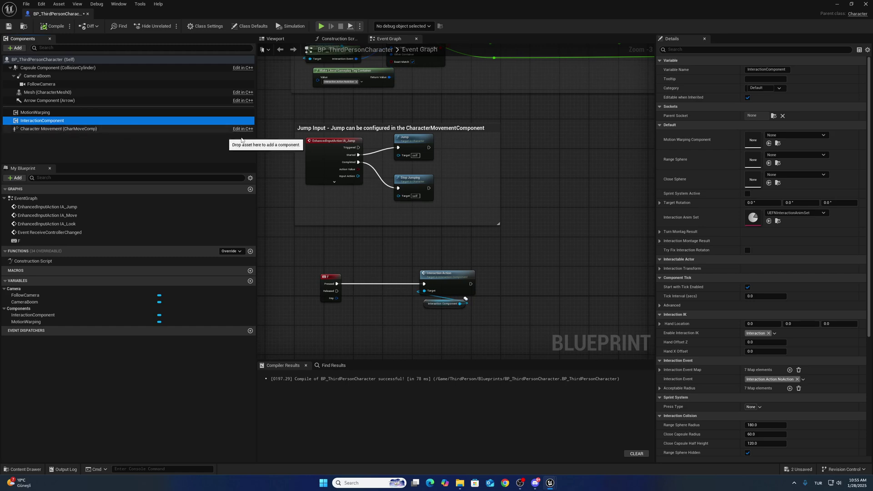
left_click(782, 214)
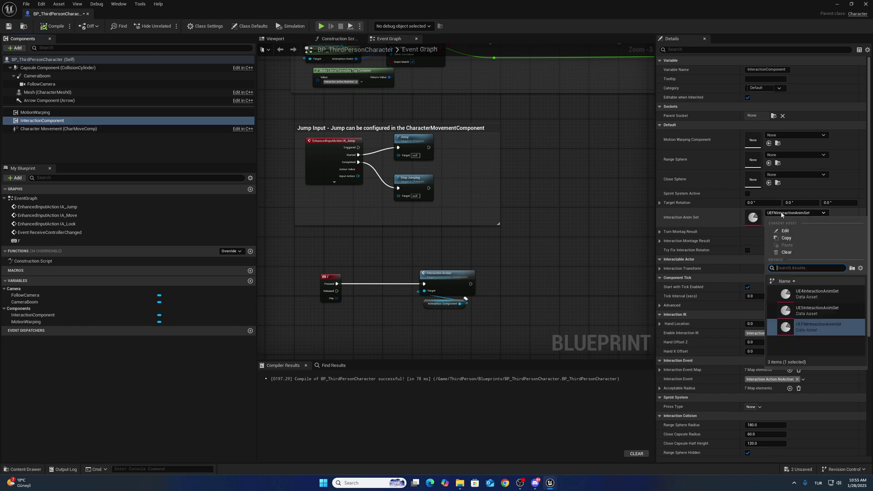
left_click(809, 313)
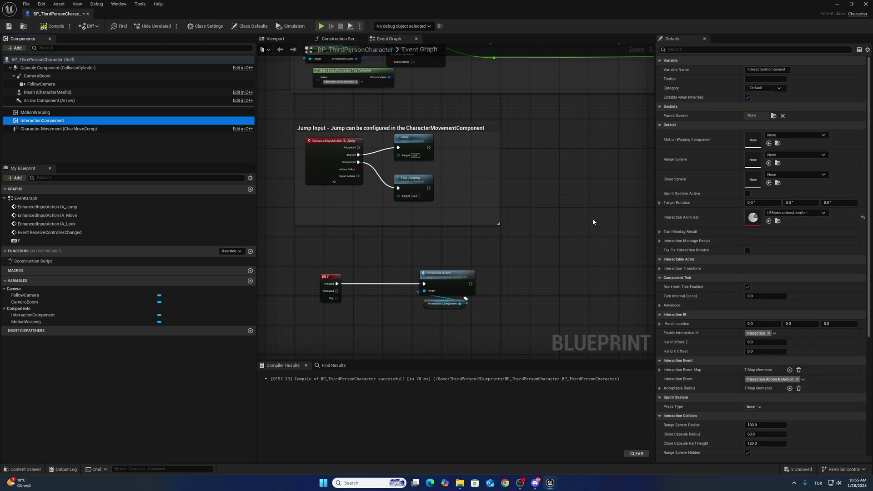
left_click(54, 26)
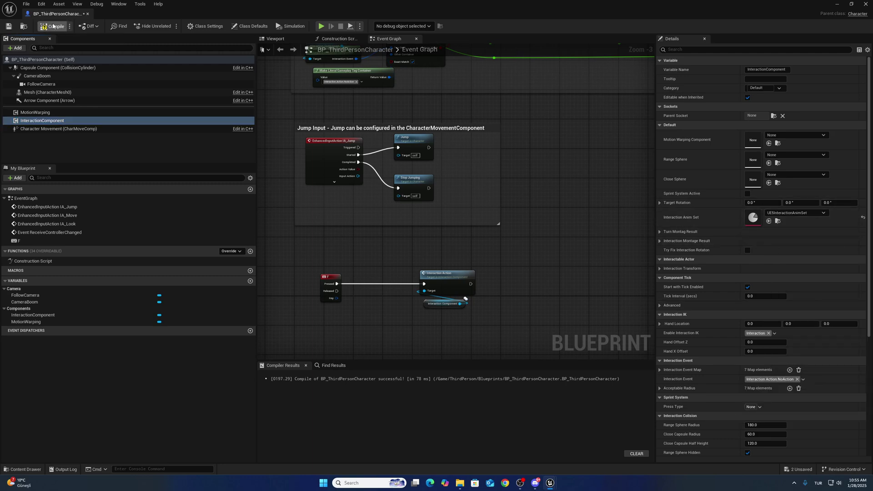
left_click(8, 26)
Place the Interaction System plugin's Chest actor in ThirdPersonMap at about X 1470, Y 1040
scroll(403, 108, "down", 2)
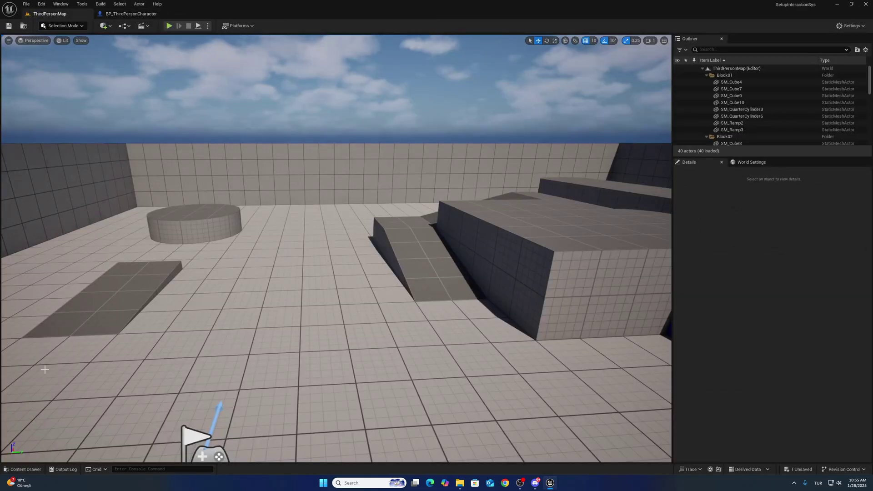
left_click(106, 14)
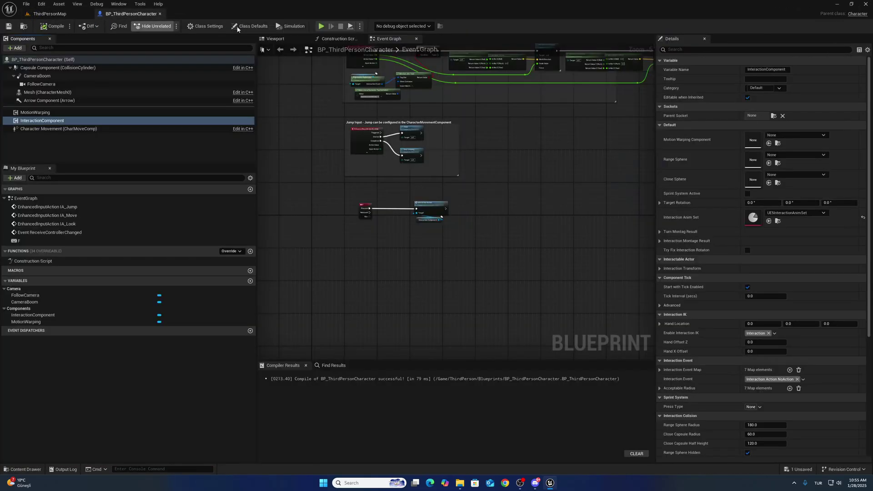
left_click(66, 15)
left_click(25, 469)
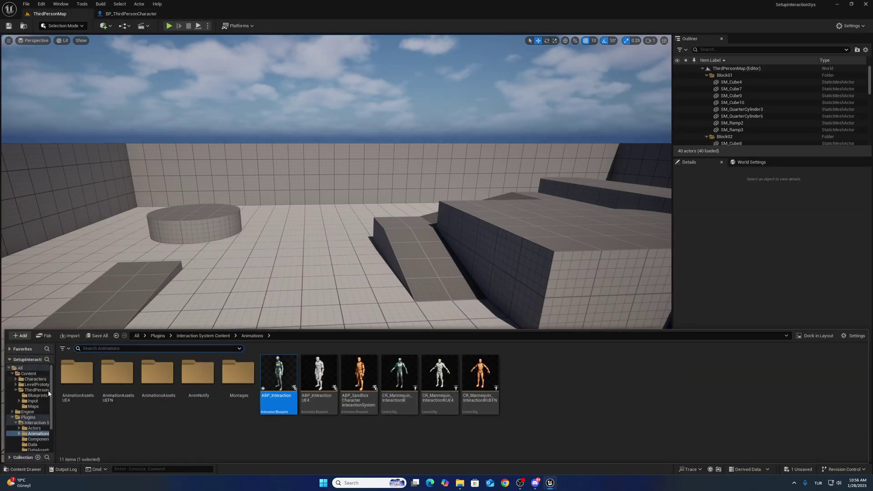
scroll(48, 394, "down", 1)
left_click(34, 417)
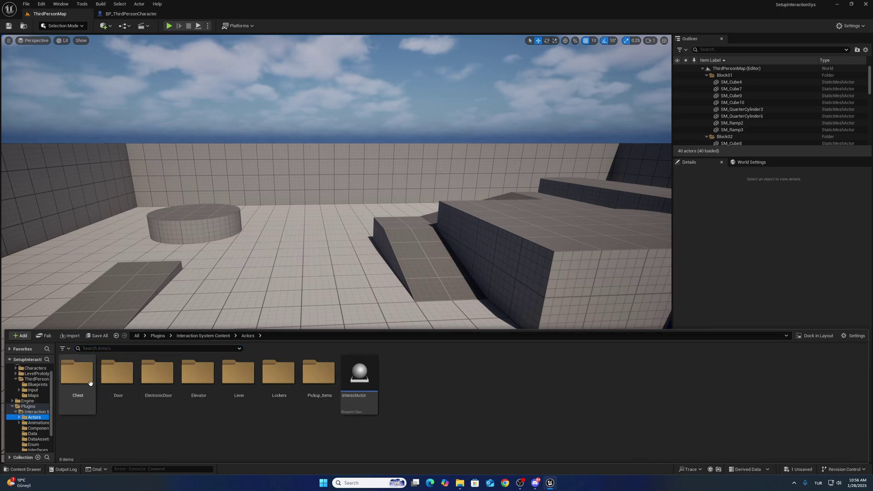
double_click(90, 383)
left_click_drag(117, 379, 243, 291)
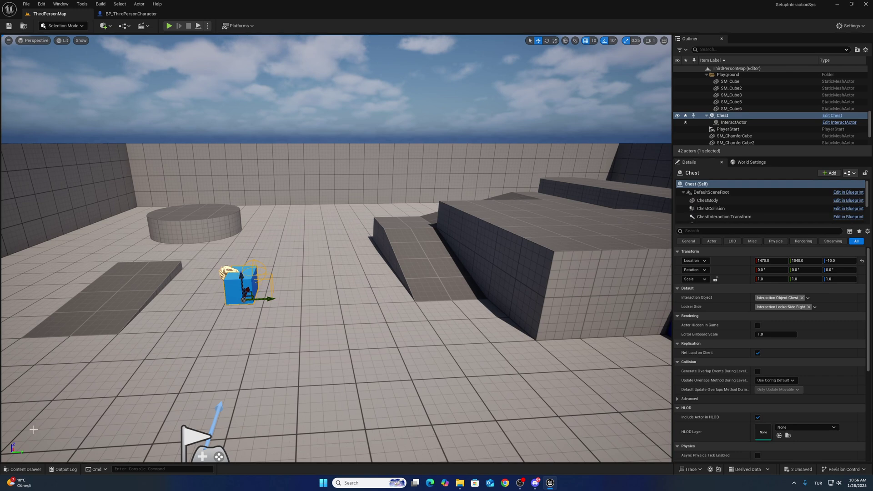
Place the plugin's Door actor behind the chest at about X 1840, Y 1000
left_click(25, 472)
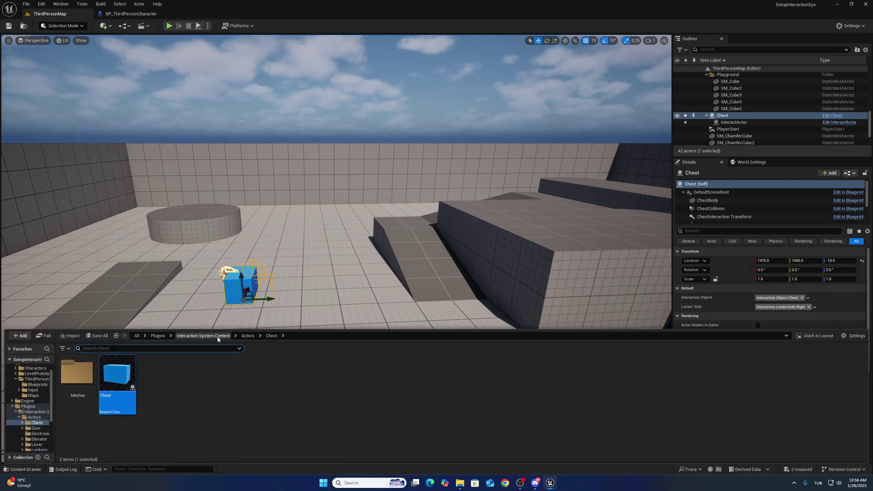
left_click(248, 337)
double_click(122, 386)
left_click_drag(120, 383, 247, 257)
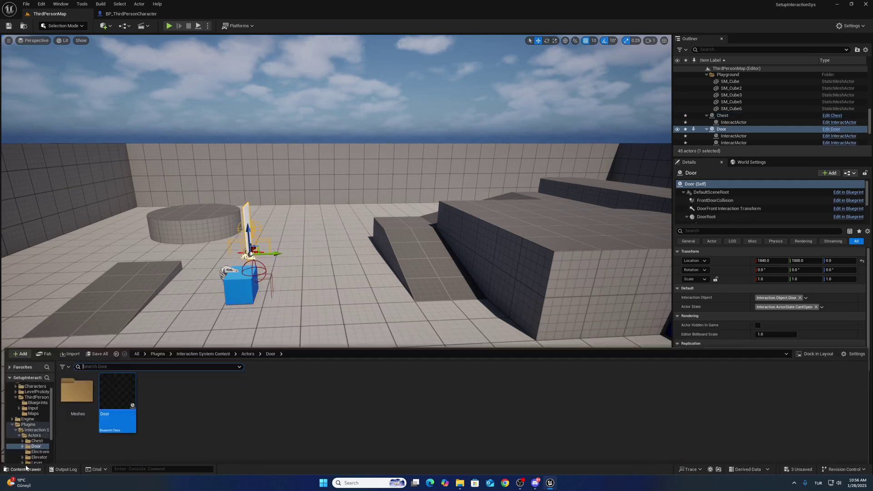
Place the plugin's Elevator actor behind the door at about X 2190, Y 1010
left_click(25, 469)
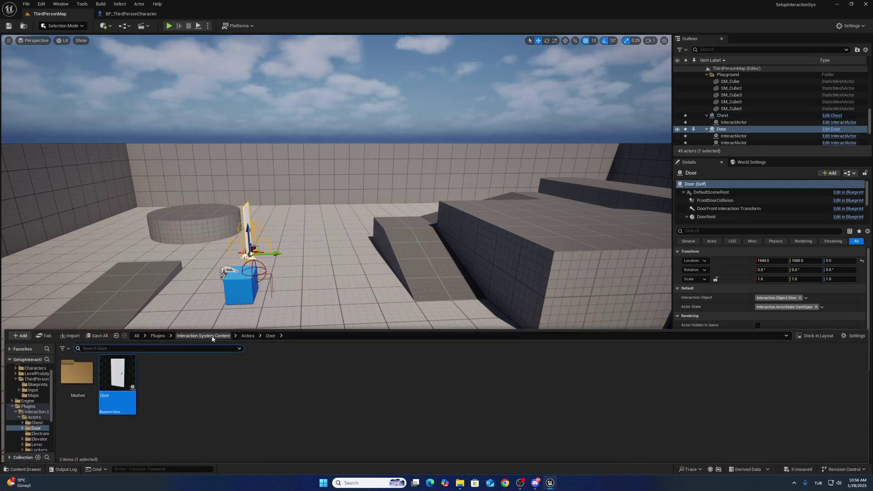
left_click(248, 336)
double_click(198, 374)
left_click_drag(118, 374, 268, 228)
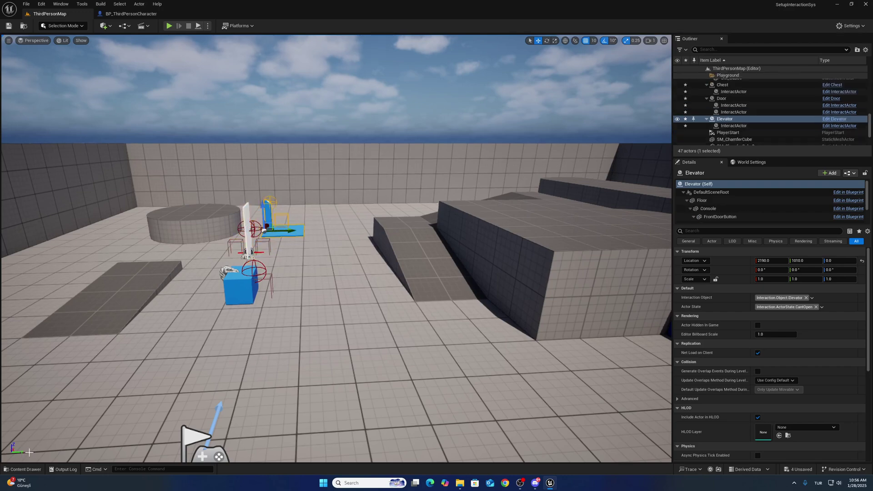
Place the plugin's LeverCrane and Lever actors beyond the elevator, with the Lever at about X 2510, Y 1200
left_click(26, 470)
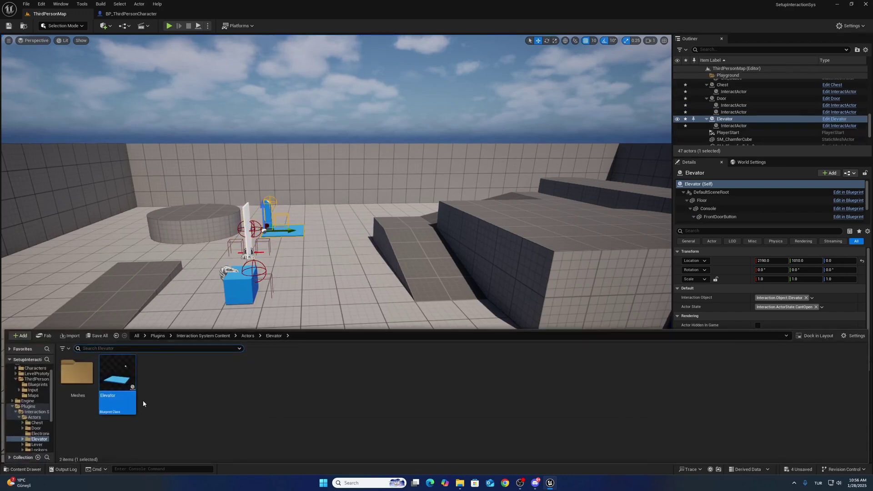
left_click(248, 336)
mouse_move(239, 375)
left_mouse_down()
mouse_move(313, 225)
mouse_move(233, 350)
mouse_move(238, 372)
left_mouse_up()
double_click(240, 374)
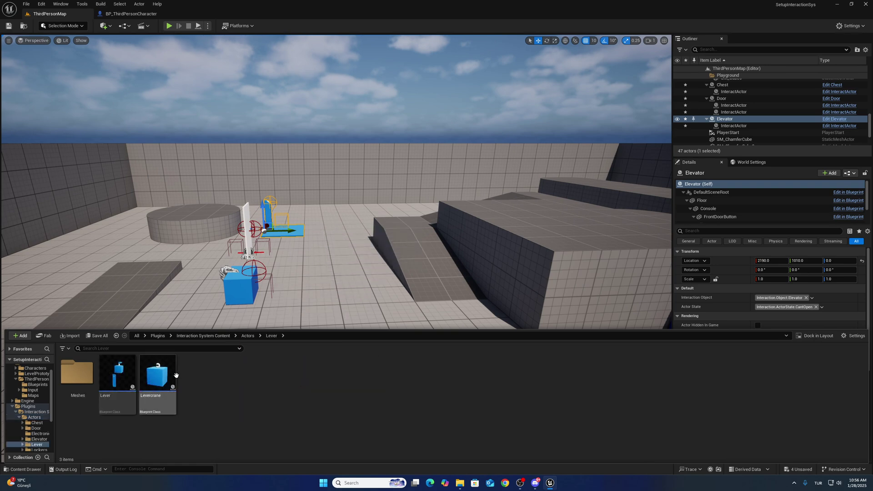
left_click_drag(151, 359, 304, 215)
right_click_drag(303, 214, 285, 189)
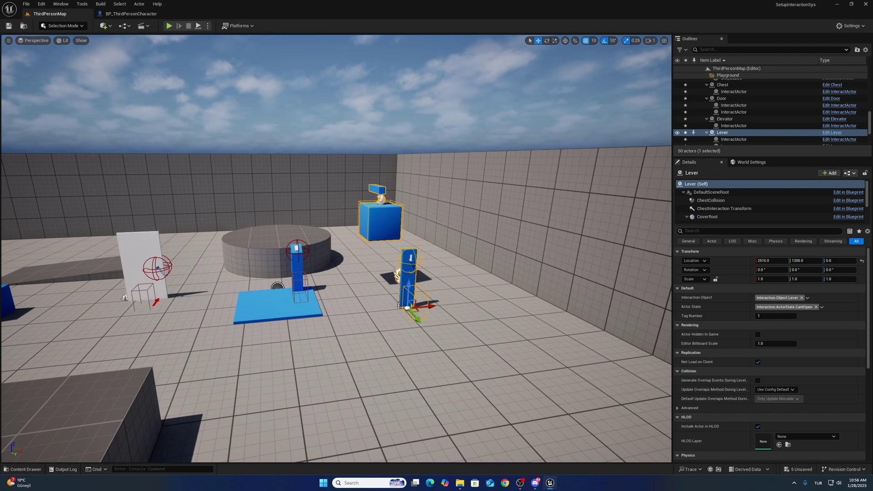
Playtest the level from the floor near the chest, walk the character around beside it, and stop the session
key("s")
right_click_drag(303, 255, 255, 282)
right_click(268, 389)
left_click(288, 381)
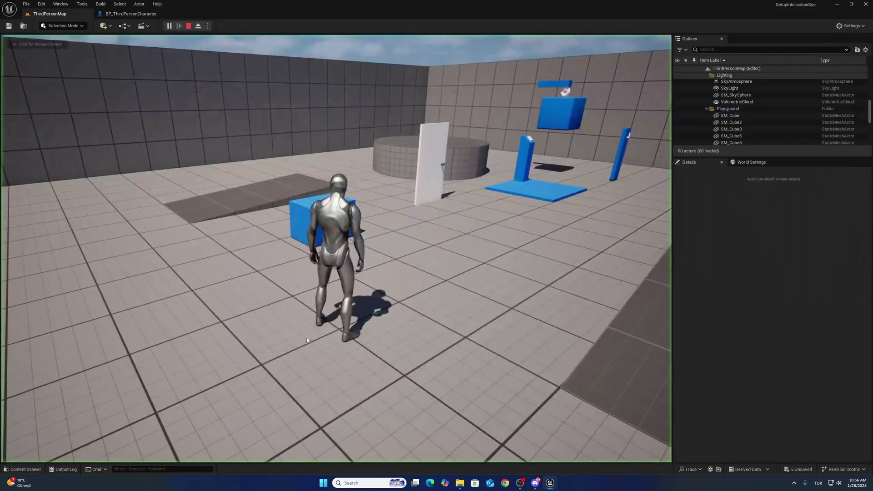
left_click(307, 341)
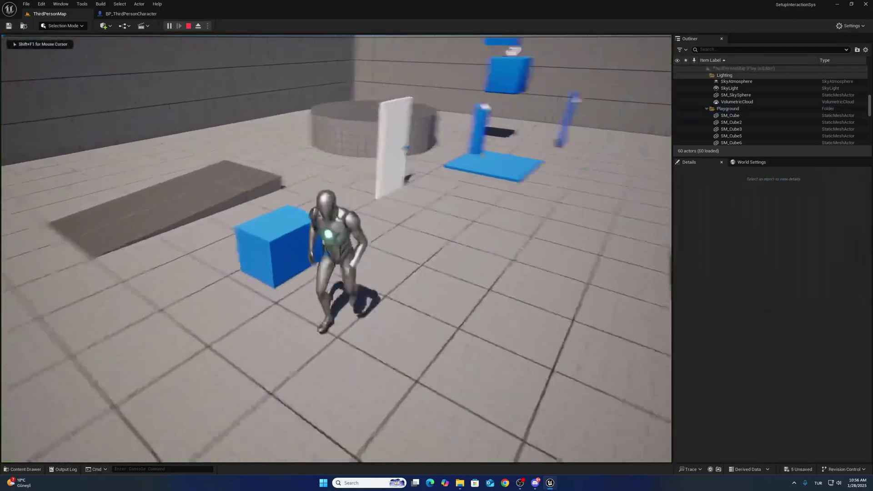
key("w")
key("w")
key("s")
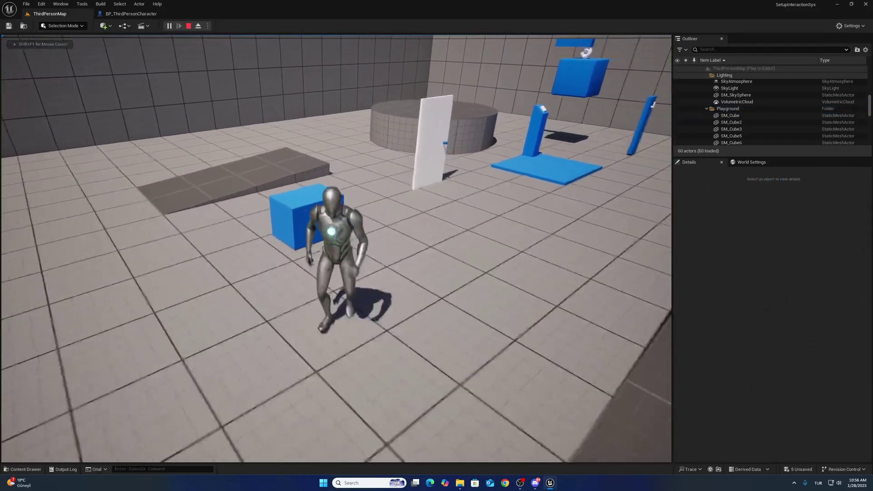
key("shift+F1")
left_click(188, 26)
Add a component tag named Character to the Capsule Component of BP_ThirdPersonCharacter and save the blueprint
left_click(131, 14)
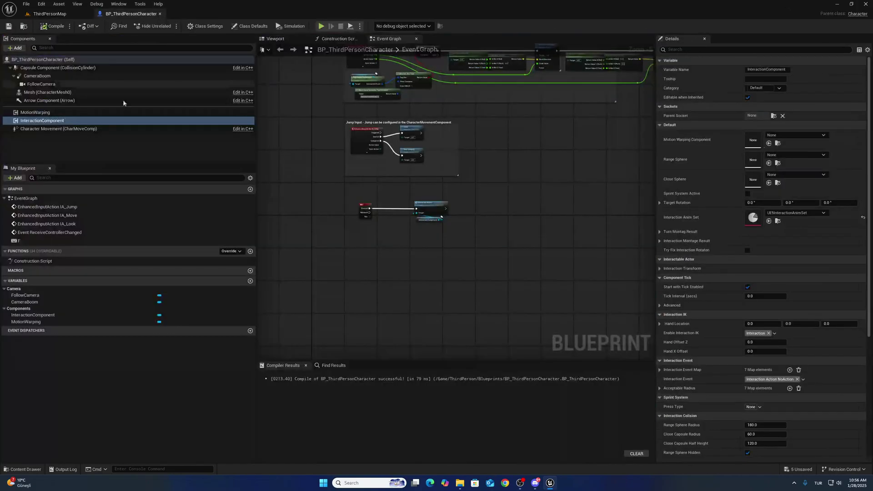
left_click(26, 68)
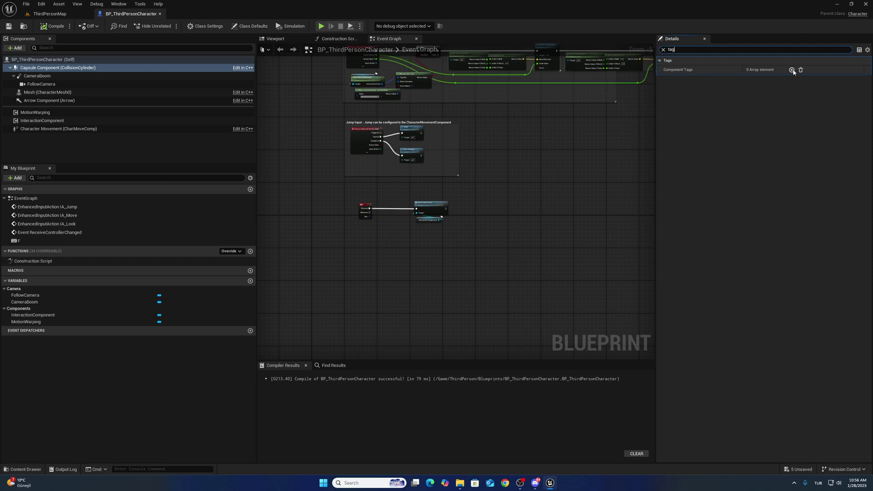
left_click(792, 70)
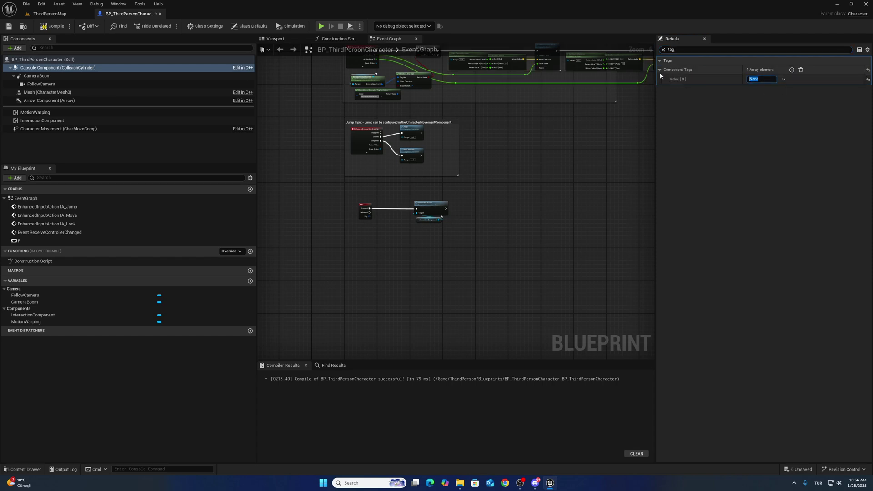
type("Character")
key("Return")
left_click(8, 27)
Start a play session in ThirdPersonMap from the floor near the chest and have the character open the chest
left_click(59, 15)
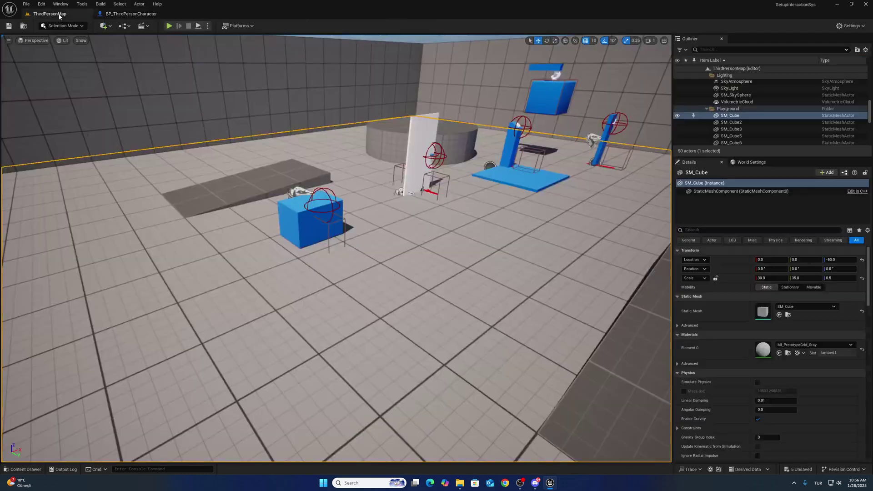
right_click_drag(419, 179, 407, 259)
right_click(325, 326)
left_click(344, 320)
key("w")
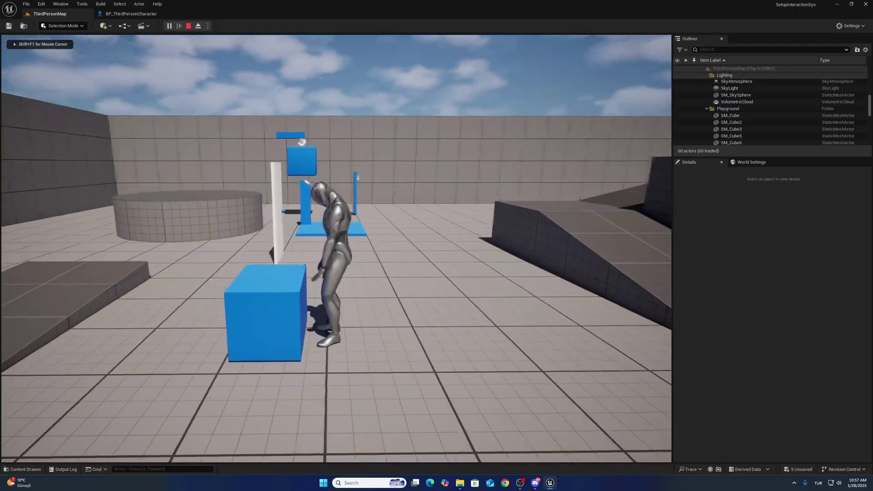
key("e")
Walk the character to the door and interact with it, and activate the elevator's console button
key("w")
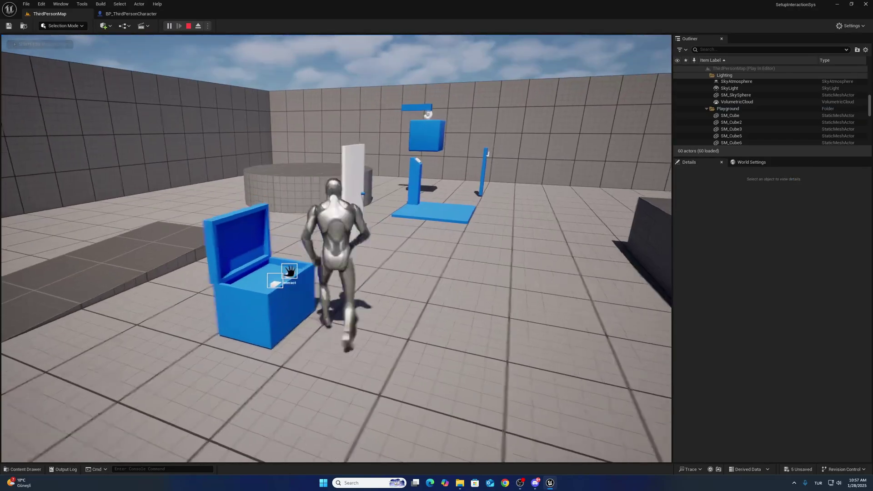
key("e")
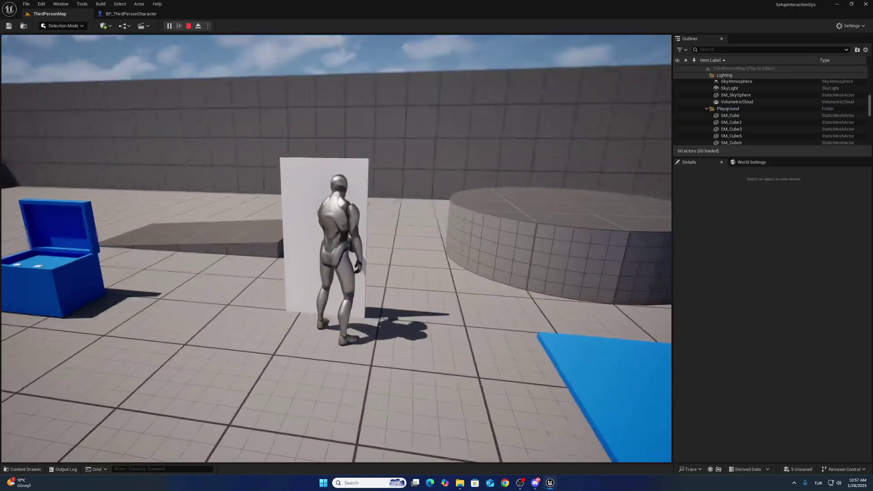
key("w")
key("w")
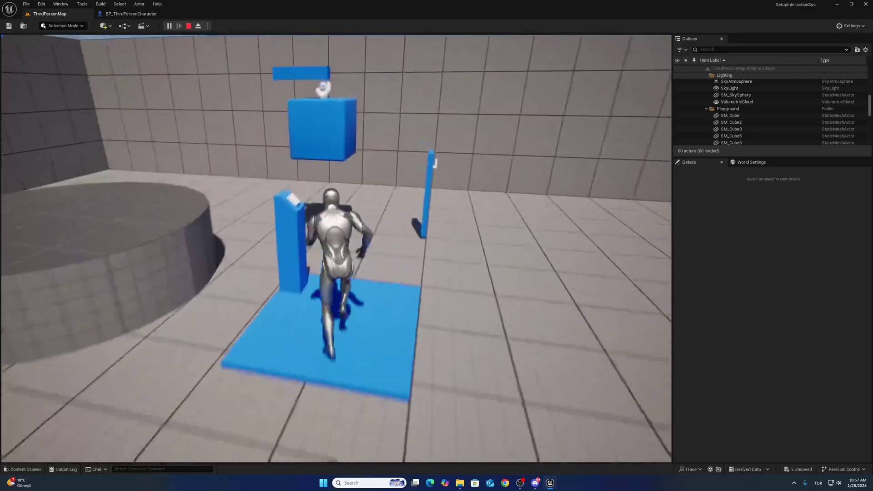
key("e")
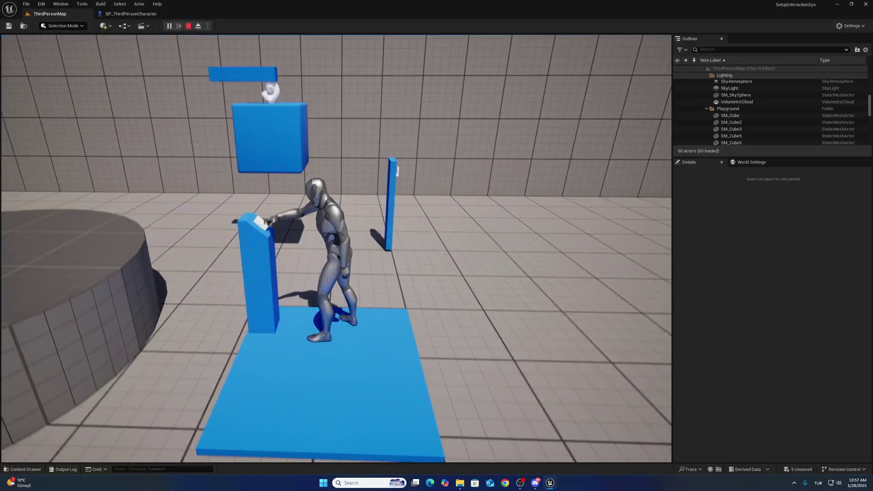
Walk the character to the lever, pull it to test the crane, and stop the play session
key("w")
key("w")
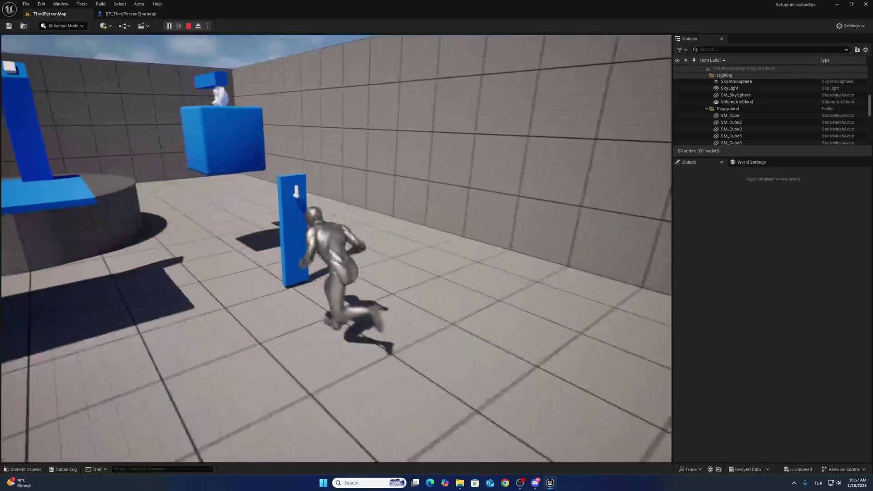
key("e")
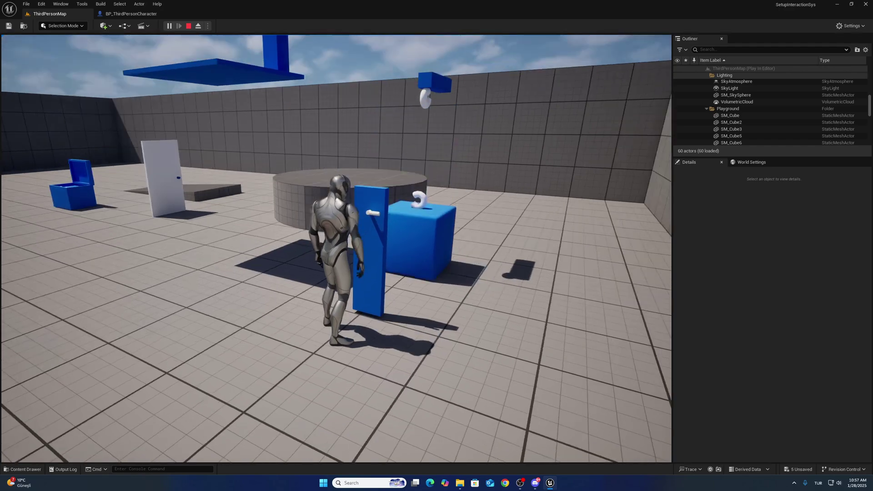
key("w")
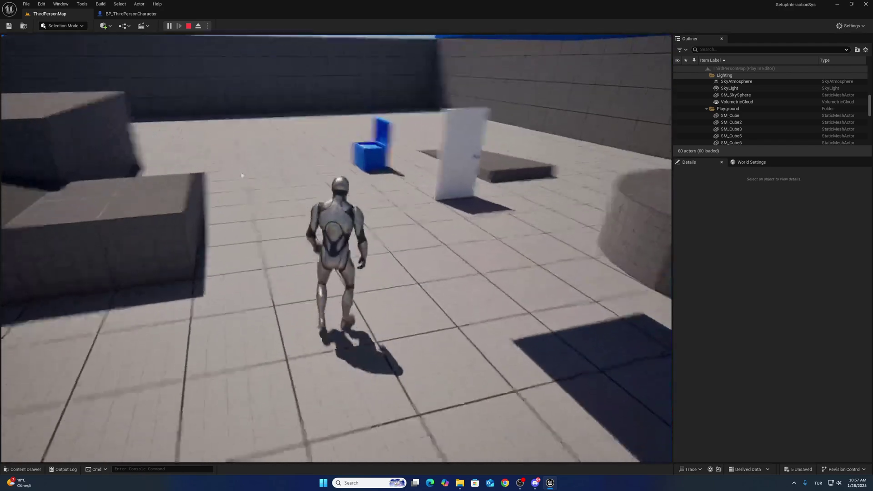
key("shift+F1")
left_click(186, 27)
Set the play options to 3 players with the net mode Play As Listen Server
left_click(209, 26)
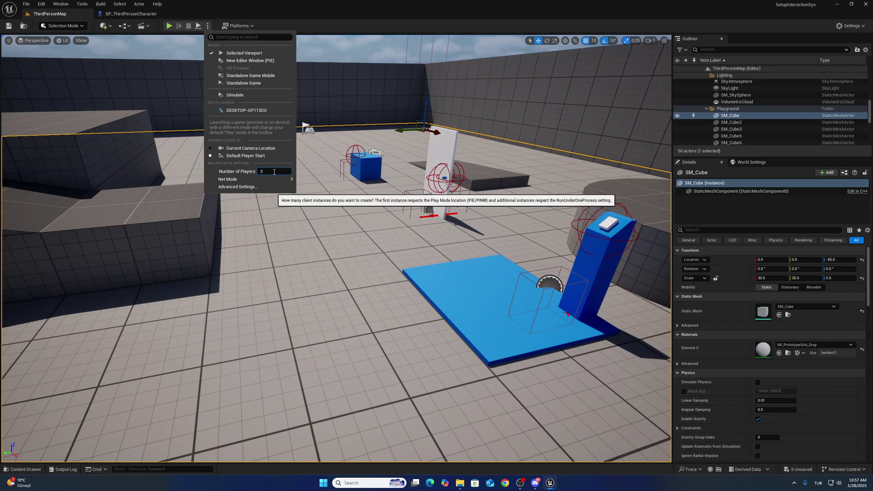
mouse_move(286, 179)
left_click(334, 190)
Run the three-player session in the level viewport, stop it, and close the Message Log
key("w")
right_click_drag(334, 190, 437, 228)
right_click(319, 324)
left_click(350, 465)
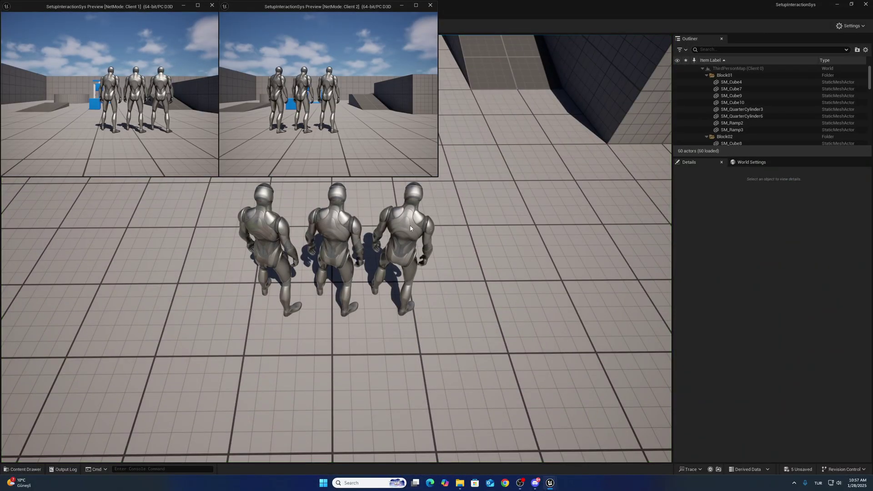
left_click(377, 241)
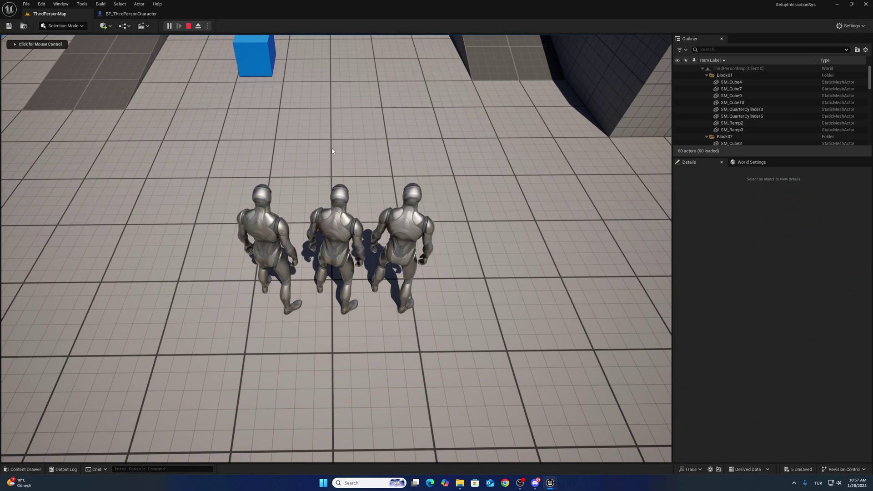
left_click(188, 26)
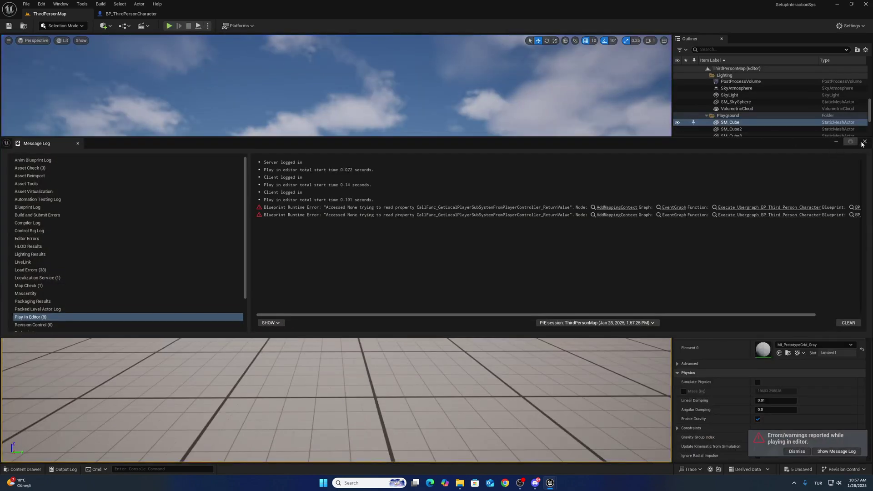
left_click(865, 142)
Launch the multiplayer session in New Editor Window (PIE) mode and arrange the server and two client windows side by side
left_click(208, 26)
mouse_move(274, 182)
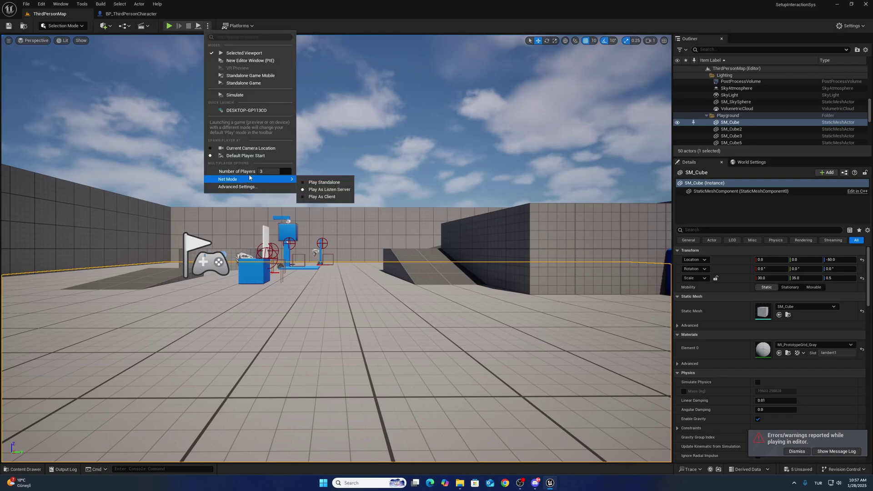
left_click(250, 60)
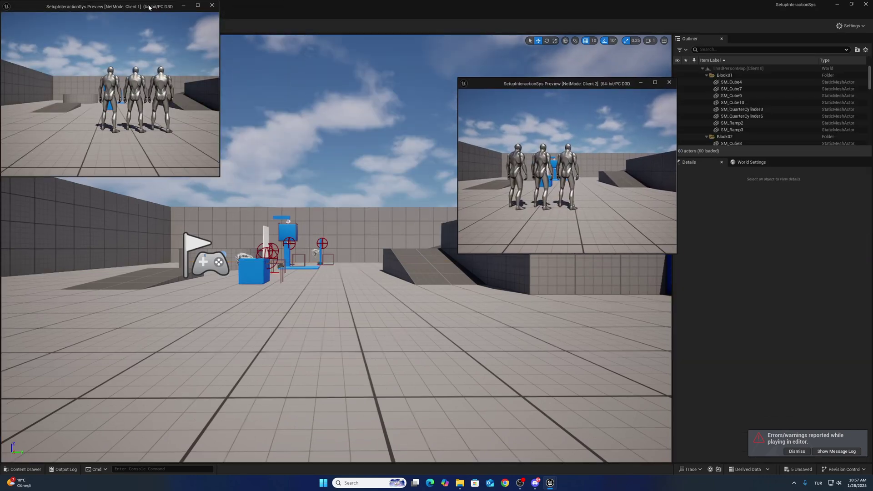
left_click_drag(149, 7, 390, 92)
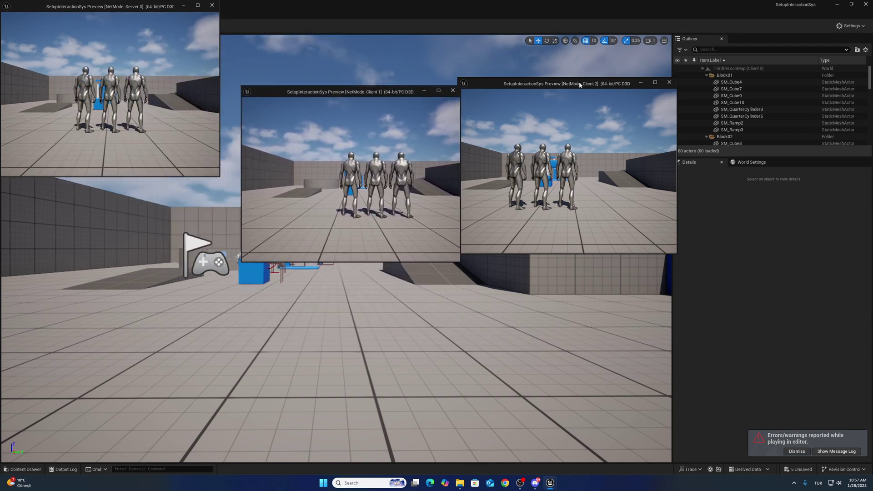
left_click_drag(580, 85, 697, 104)
left_click_drag(388, 93, 502, 105)
left_click_drag(132, 6, 247, 113)
Move the server's character and Client 2's character to test that movement replicates across the three windows
key("d")
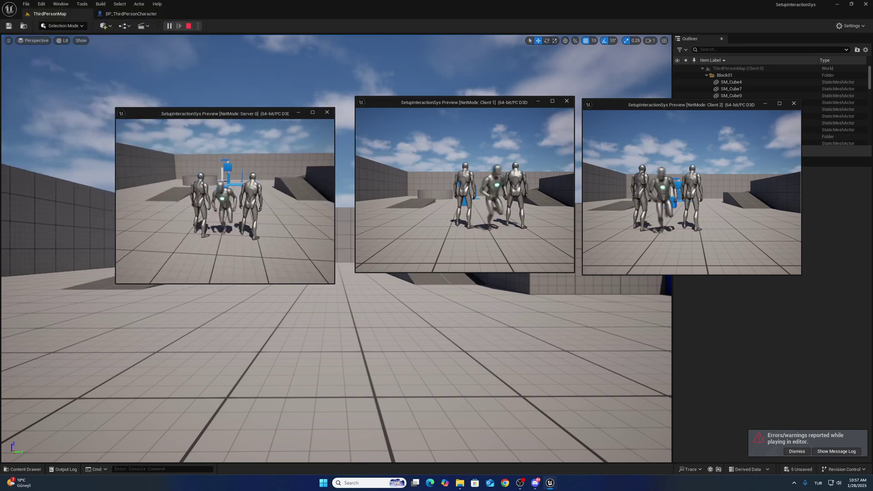
key("a")
key("d")
key("shift+F1")
left_click(658, 158)
key("d")
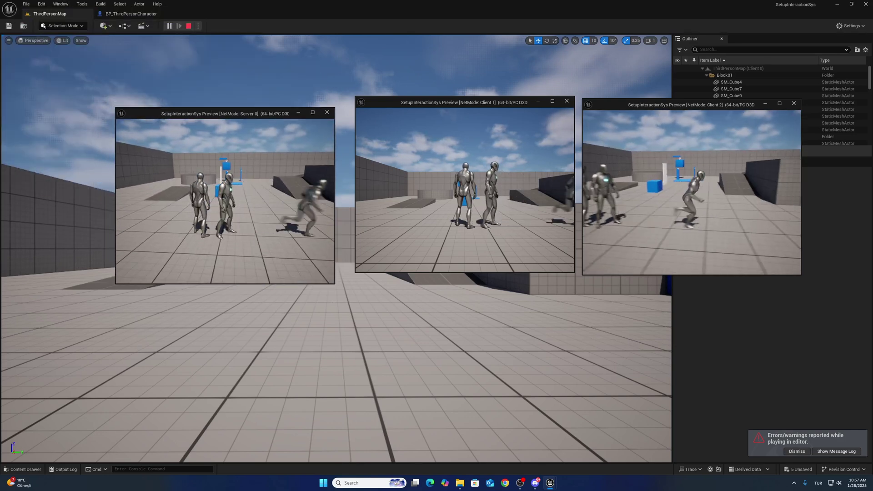
key("w")
Walk the server's character to the chest and open it to test chest replication on the clients
key("shift+F1")
left_click(193, 185)
key("w")
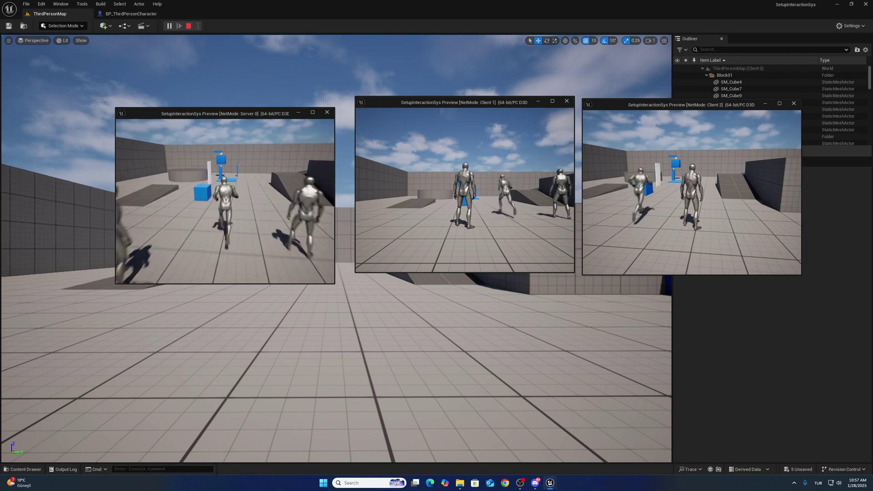
key("shift+F1")
left_click(422, 182)
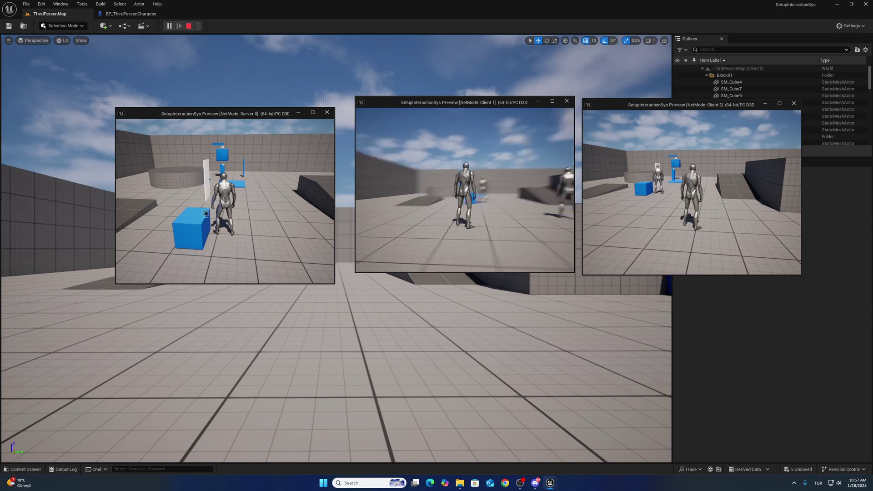
key("a")
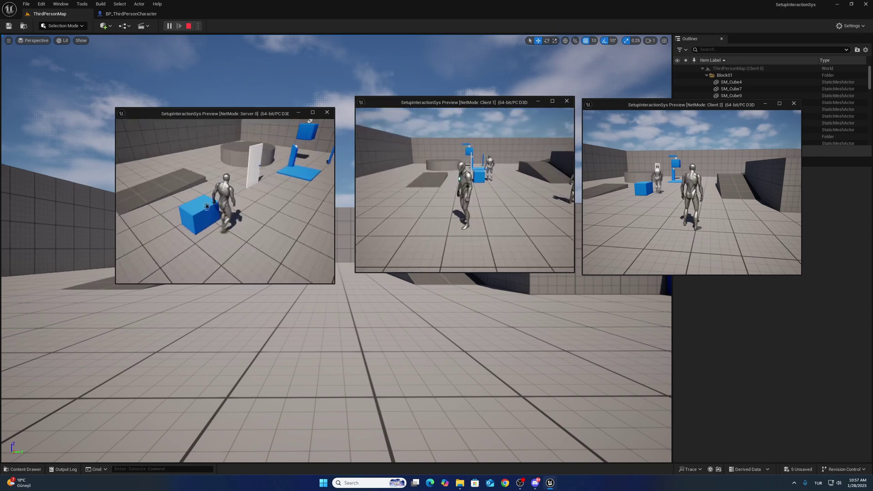
key("a")
key("e")
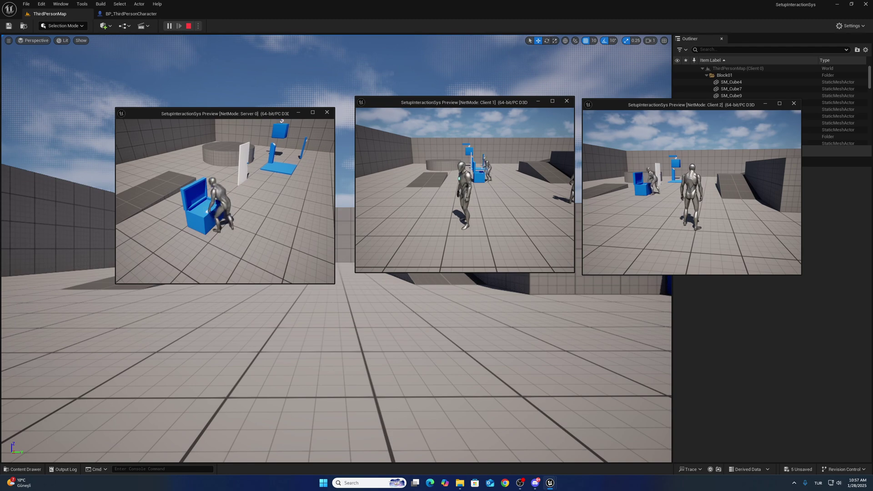
key("s")
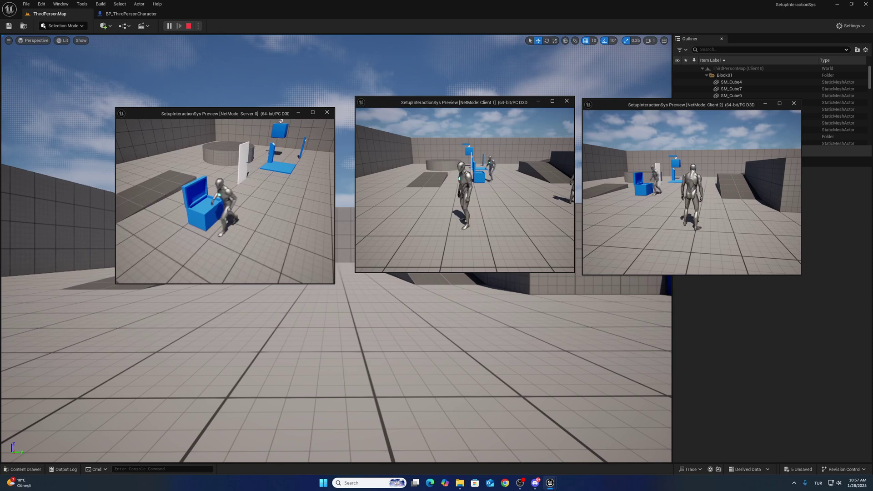
Take Client 1's character through the door and onto the elevator, and activate the elevator
left_click(447, 146)
key("w")
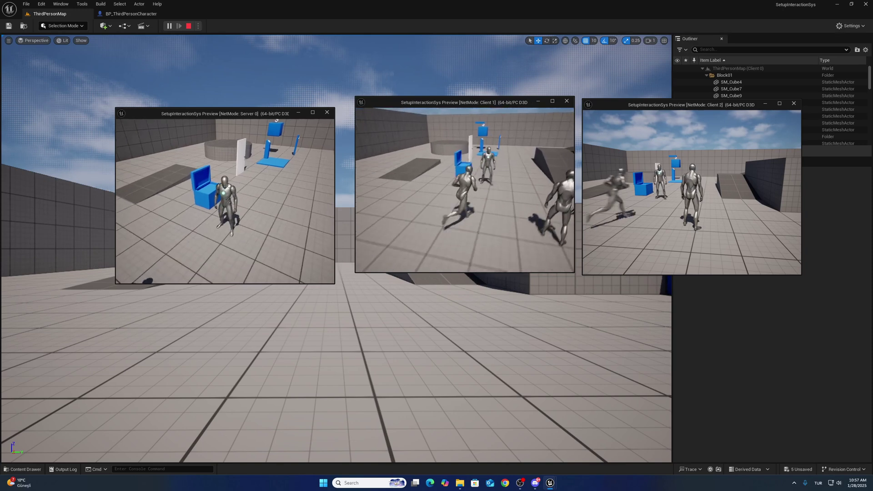
key("w")
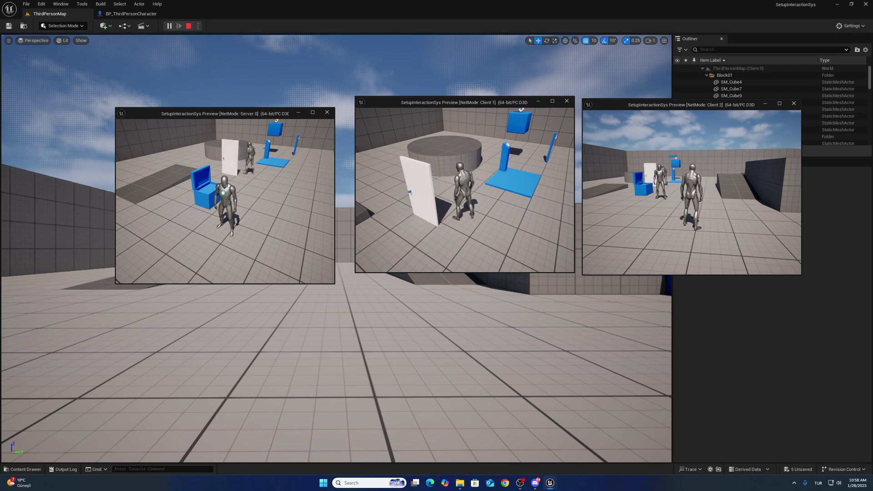
key("w")
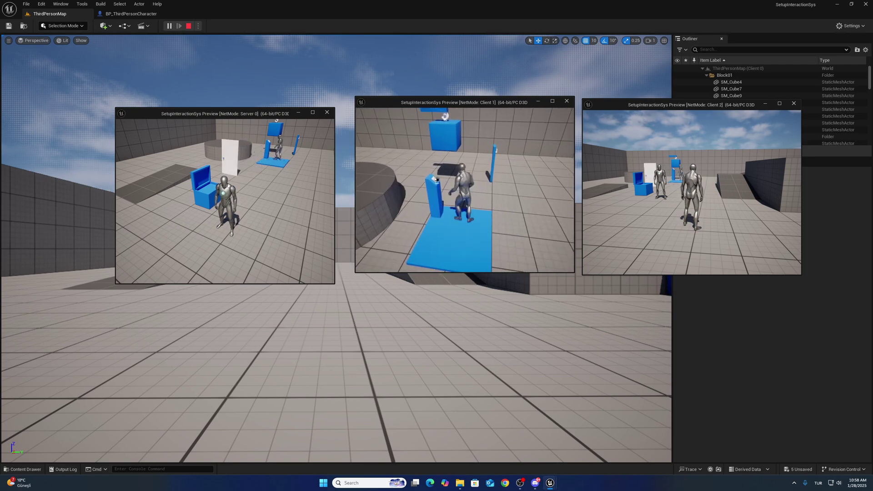
key("w")
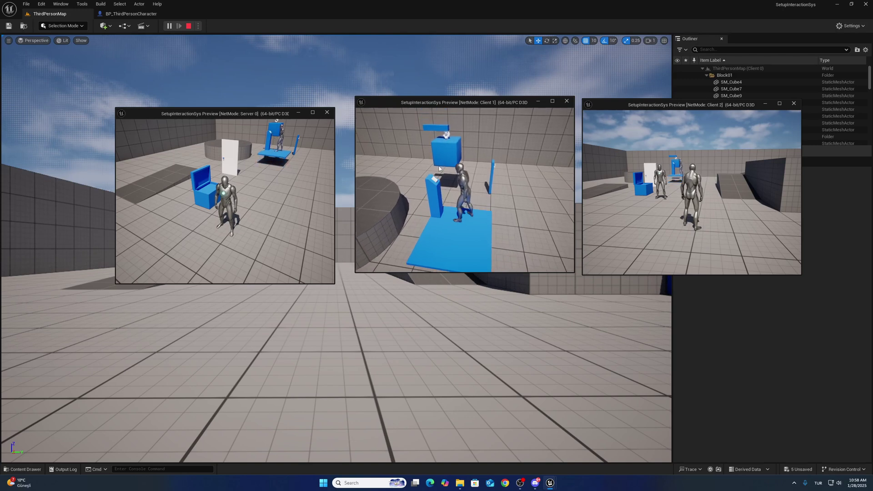
Walk Client 2's character to the lever, pull it to lower the crane's crate, and end the multiplayer session
key("w")
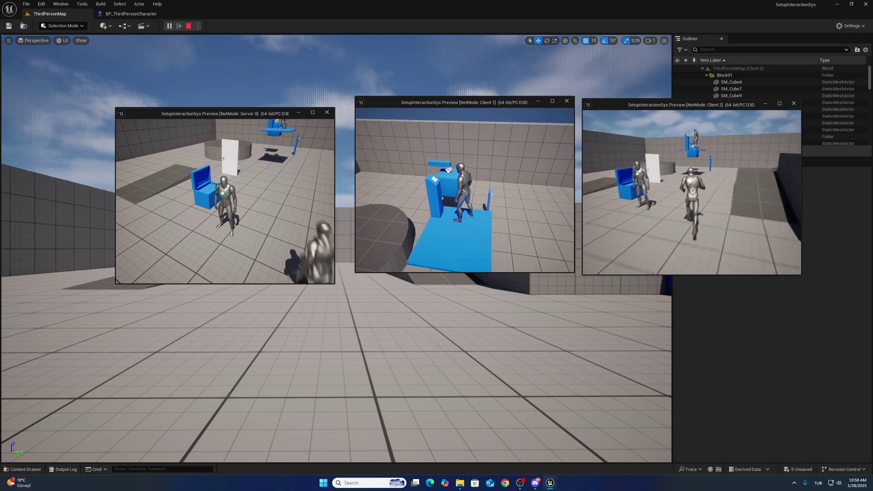
key("w")
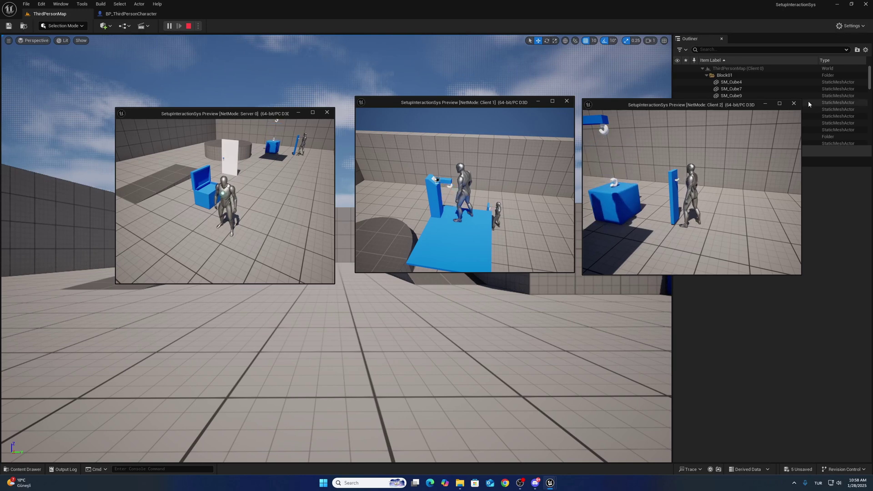
left_click(794, 103)
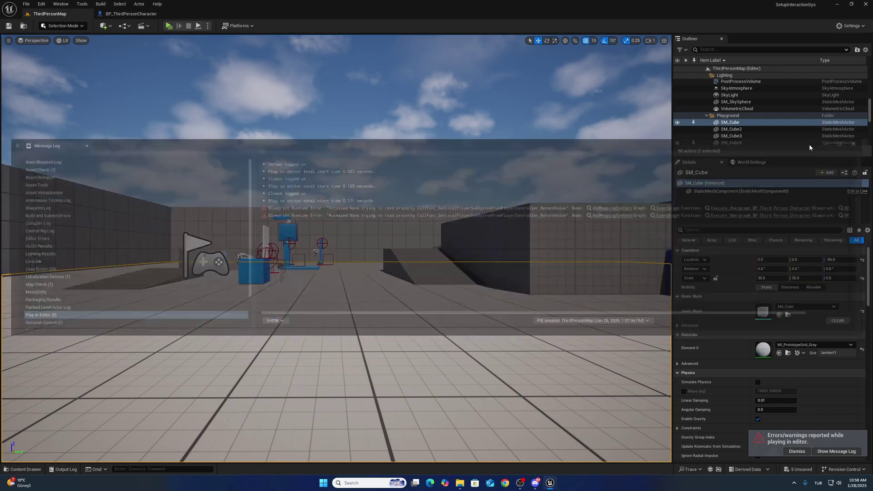
key("w")
right_click_drag(416, 229, 415, 257)
key("e")
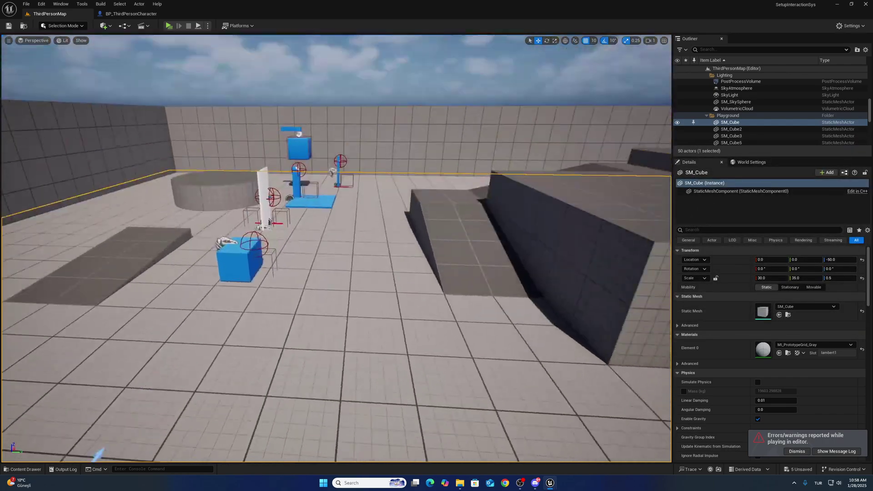